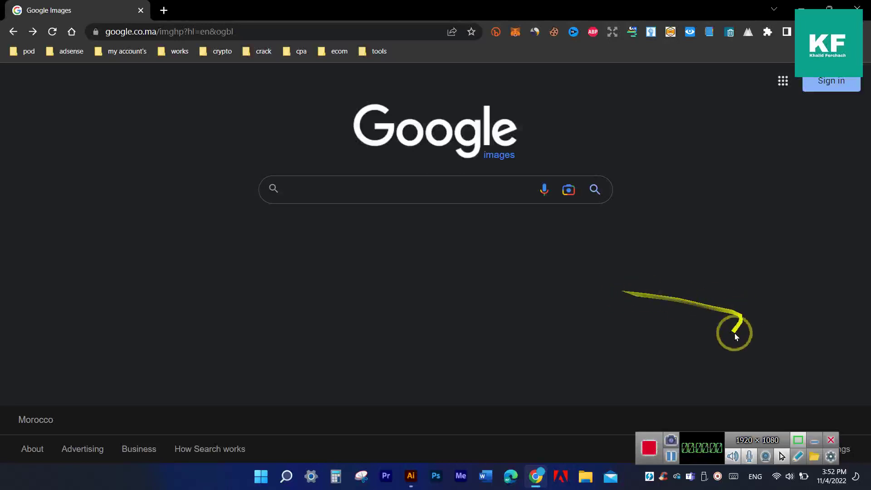
# Step: Run the Google Images search 'animals pictures cartoon' and highlight parts of the query
pyautogui.click(814, 441)
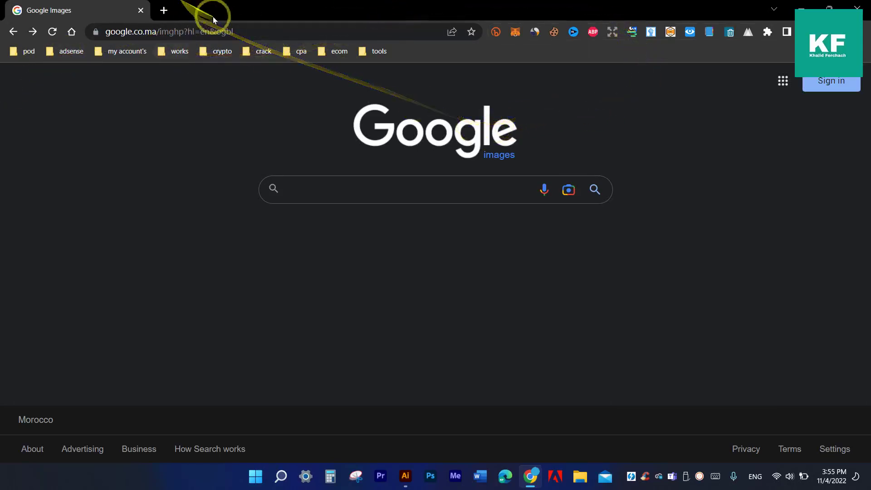
pyautogui.click(32, 32)
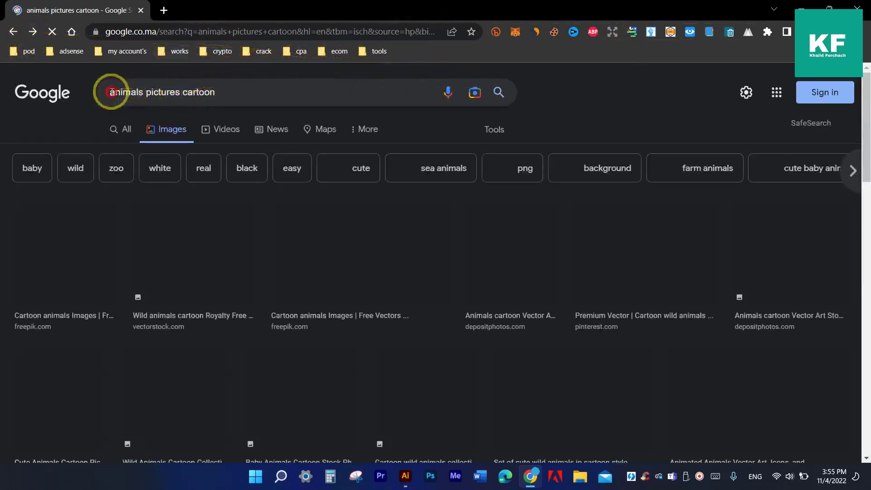
pyautogui.moveTo(110, 92); pyautogui.dragTo(221, 95)
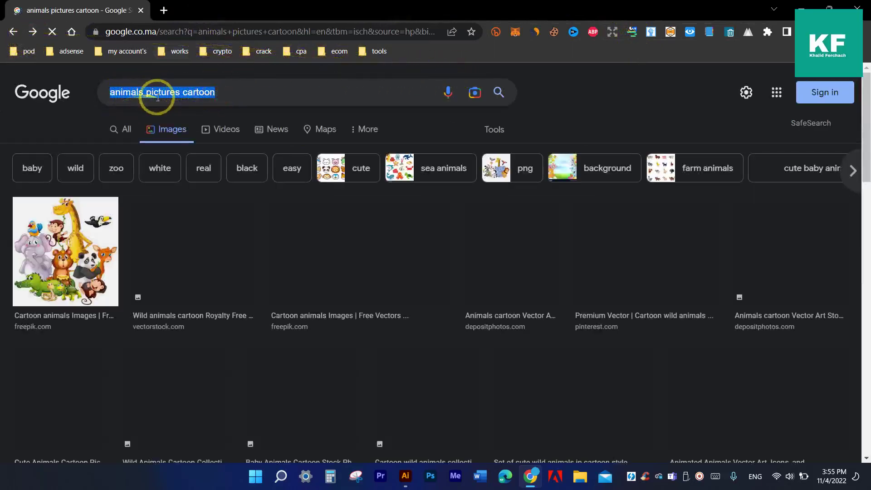
pyautogui.click(213, 92)
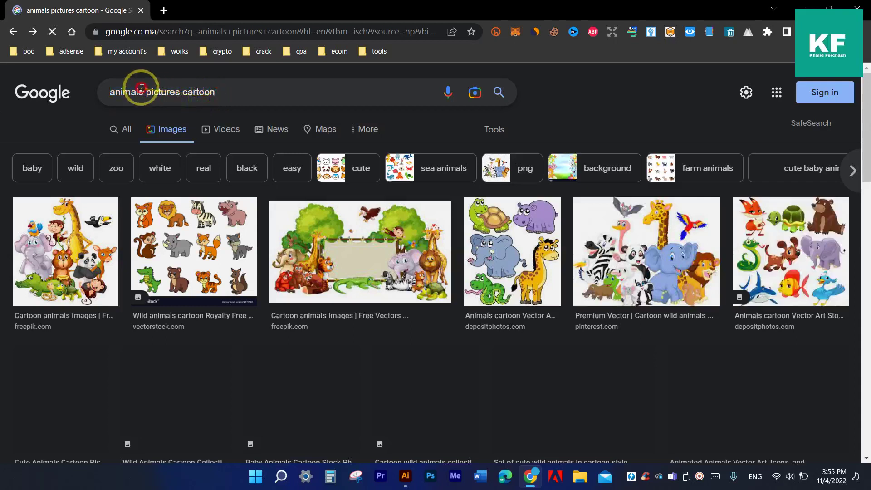
pyautogui.moveTo(145, 92); pyautogui.dragTo(215, 92)
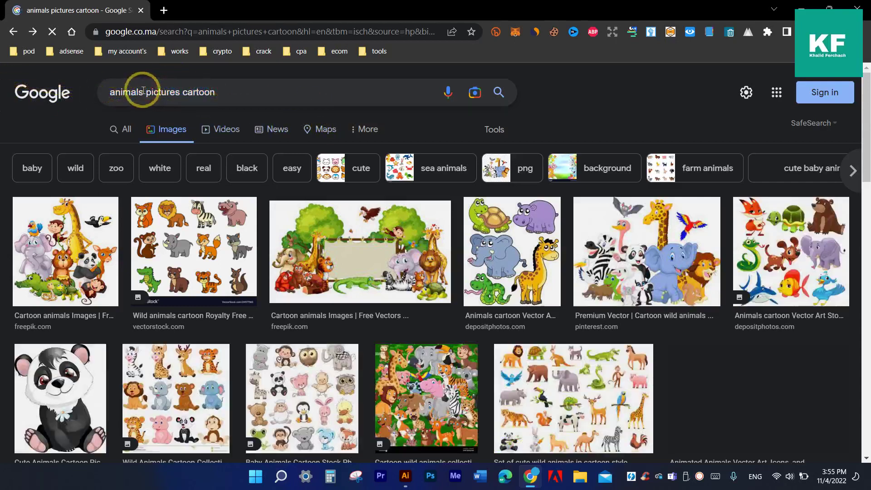
pyautogui.moveTo(144, 92); pyautogui.dragTo(93, 94)
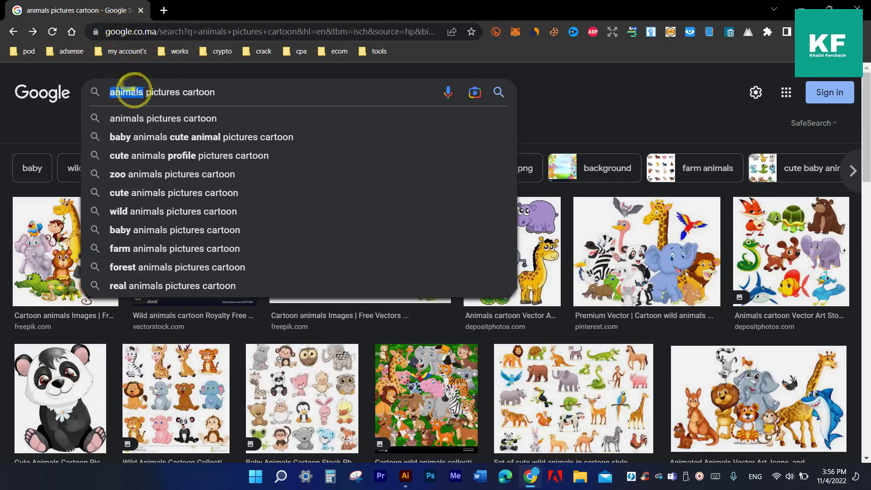
pyautogui.click(148, 93)
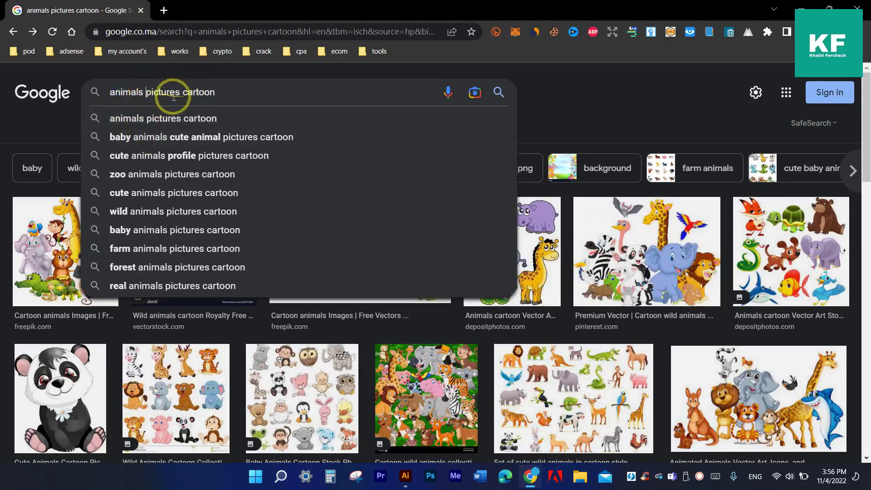
pyautogui.moveTo(146, 92); pyautogui.dragTo(239, 87)
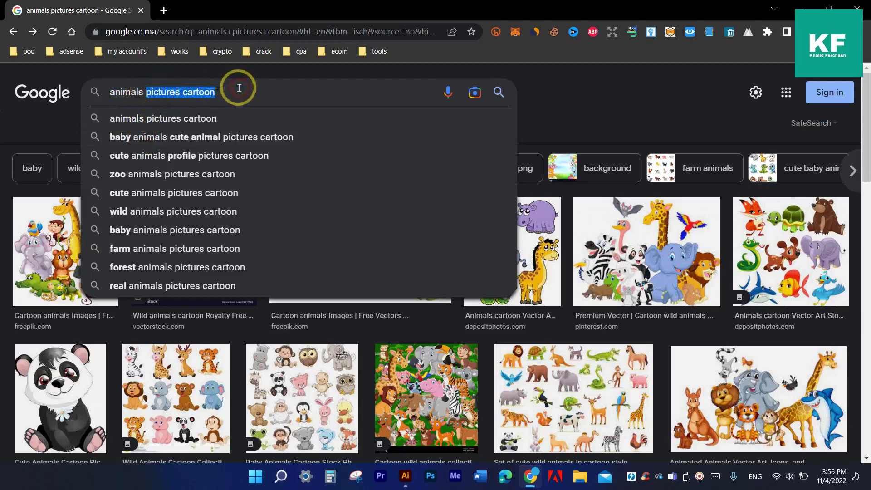
pyautogui.moveTo(143, 92); pyautogui.dragTo(109, 93)
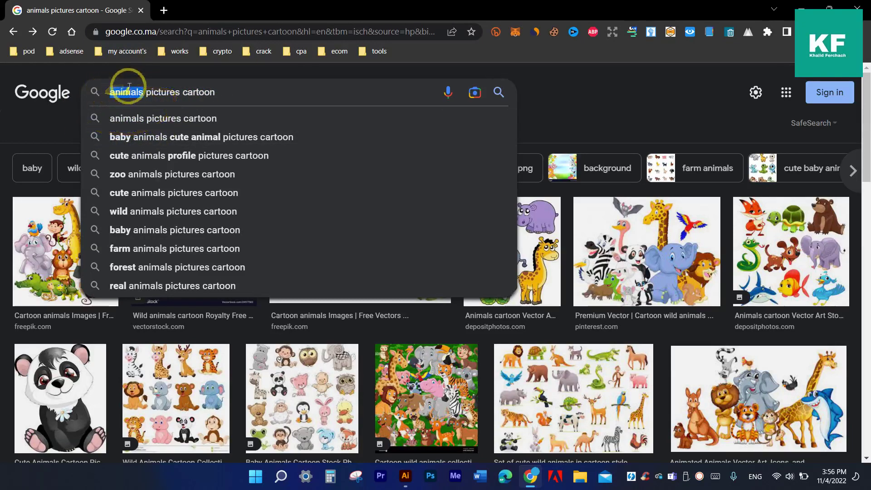
pyautogui.moveTo(129, 86)
pyautogui.mouseDown()
pyautogui.moveTo(176, 93)
pyautogui.moveTo(168, 108)
pyautogui.mouseUp()
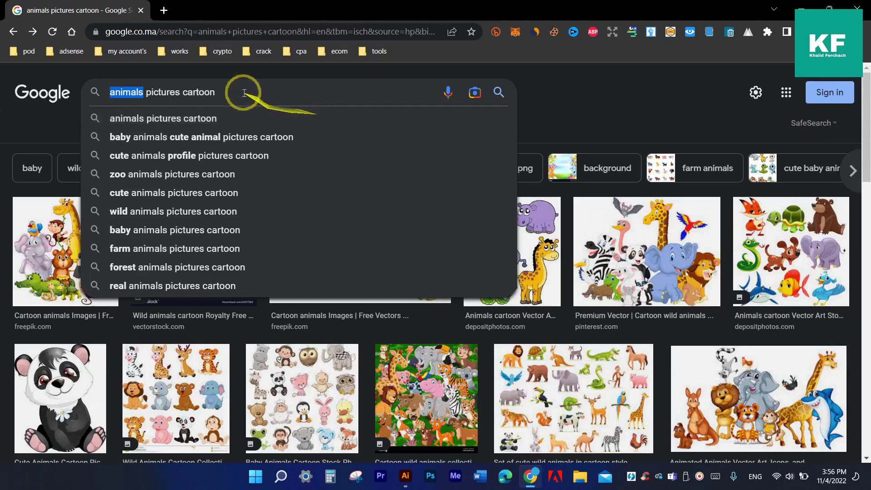
pyautogui.click(213, 91)
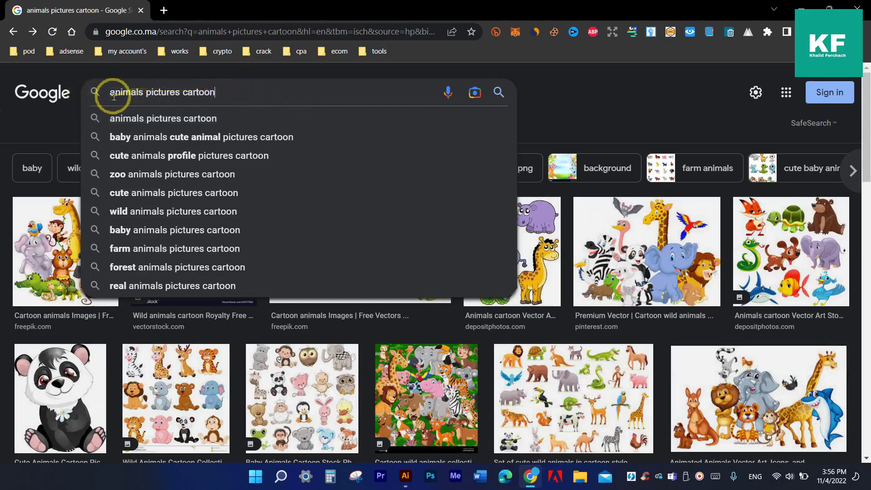
pyautogui.moveTo(110, 90); pyautogui.dragTo(252, 78)
pyautogui.moveTo(569, 107); pyautogui.dragTo(519, 94)
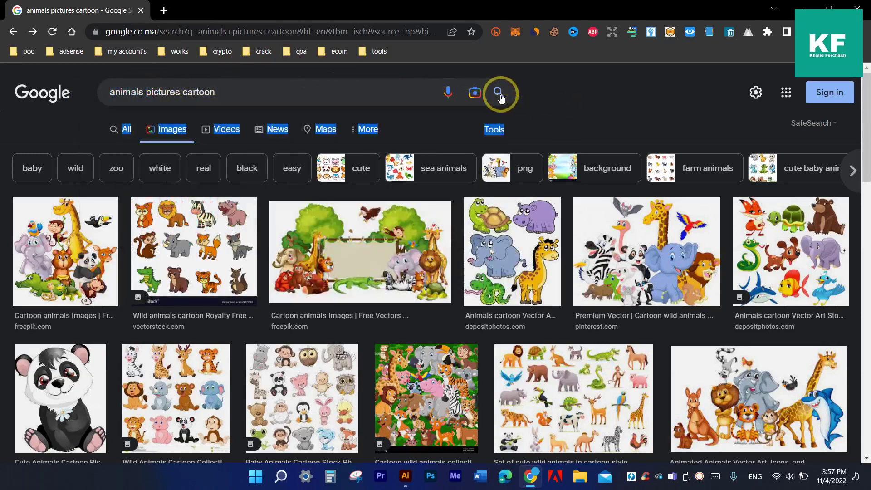
# Step: Filter the cartoon animal results to Creative Commons licenses under Tools > Usage Rights
pyautogui.click(451, 119)
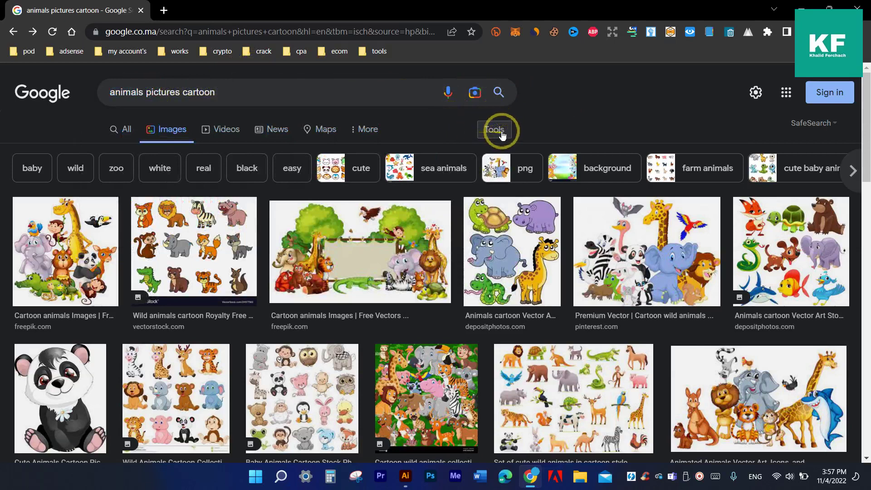
pyautogui.click(489, 142)
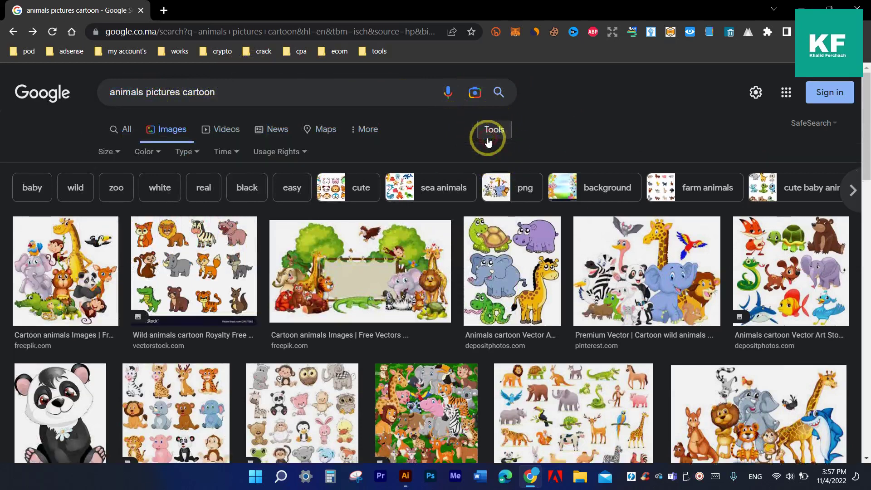
pyautogui.click(288, 153)
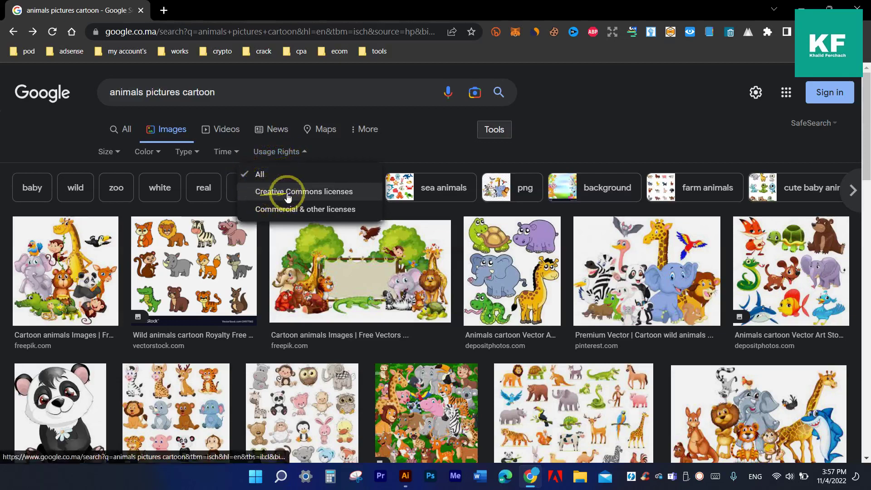
pyautogui.click(318, 191)
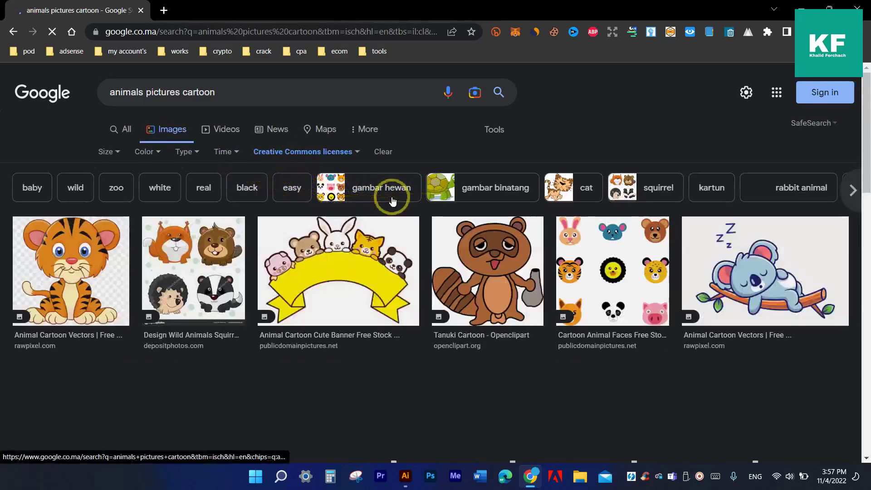
# Step: Browse the filtered results and preview the Tanuki Cartoon image from Openclipart
pyautogui.scroll(-5, 381, 245)
pyautogui.scroll(-8, 376, 268)
pyautogui.scroll(-6, 376, 263)
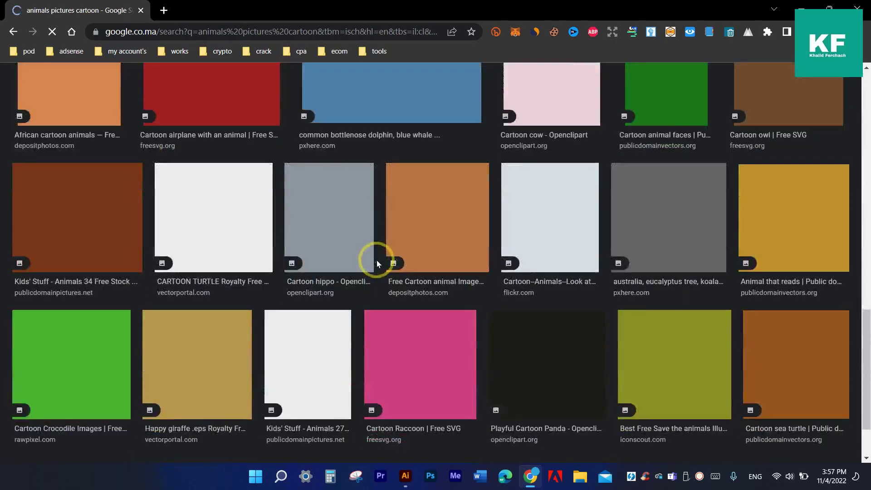
pyautogui.scroll(4, 376, 253)
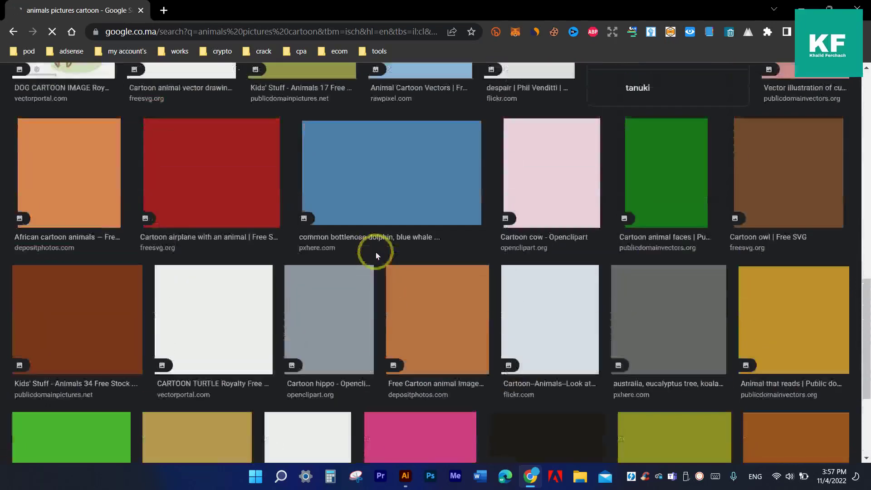
pyautogui.scroll(6, 377, 252)
pyautogui.scroll(4, 379, 249)
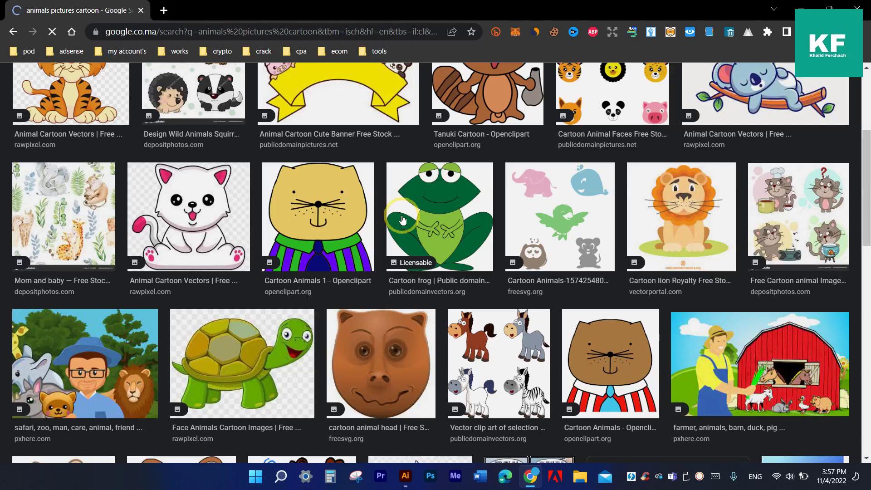
pyautogui.scroll(4, 527, 307)
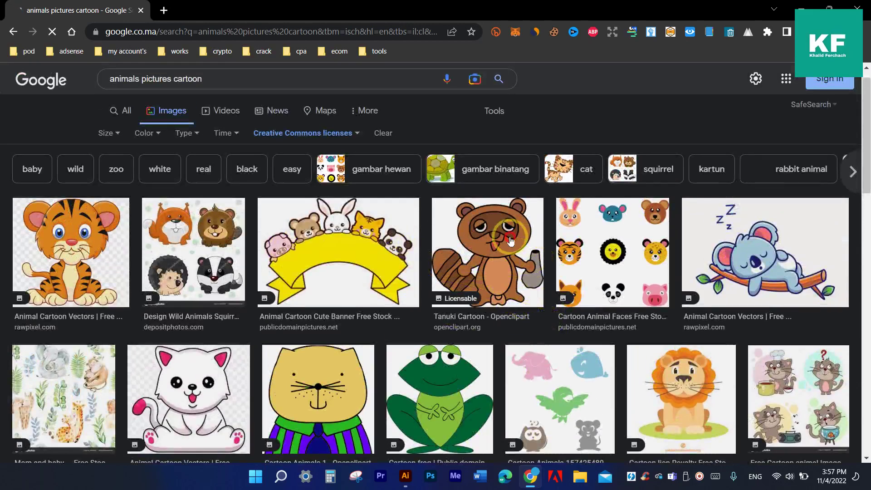
pyautogui.click(478, 258)
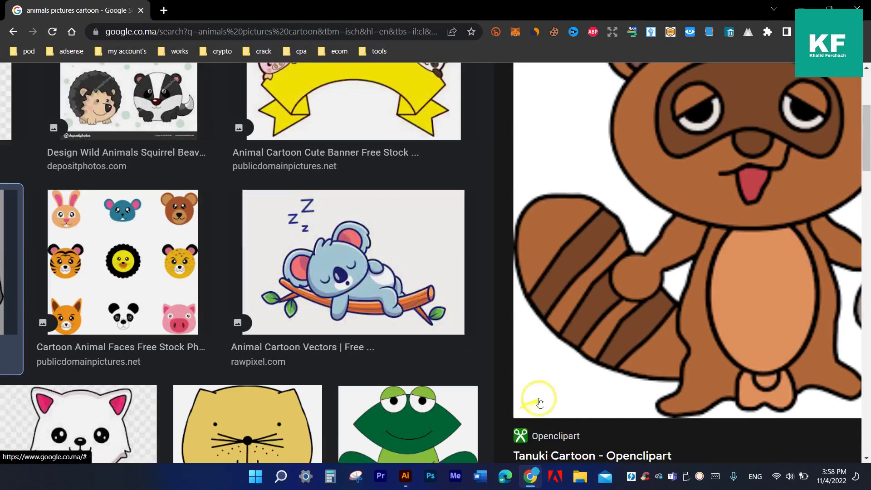
# Step: Save the Tanuki Cartoon preview to Downloads as the PNG 'download (3)'
pyautogui.click(555, 363)
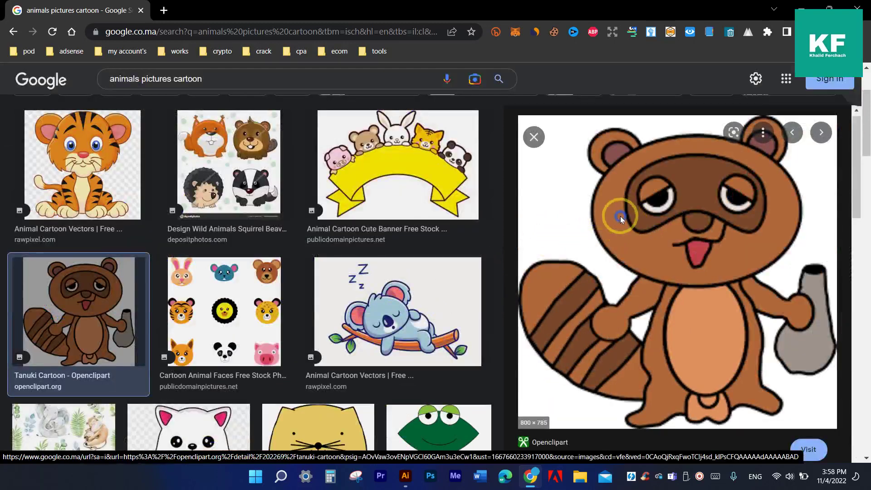
pyautogui.rightClick(620, 216)
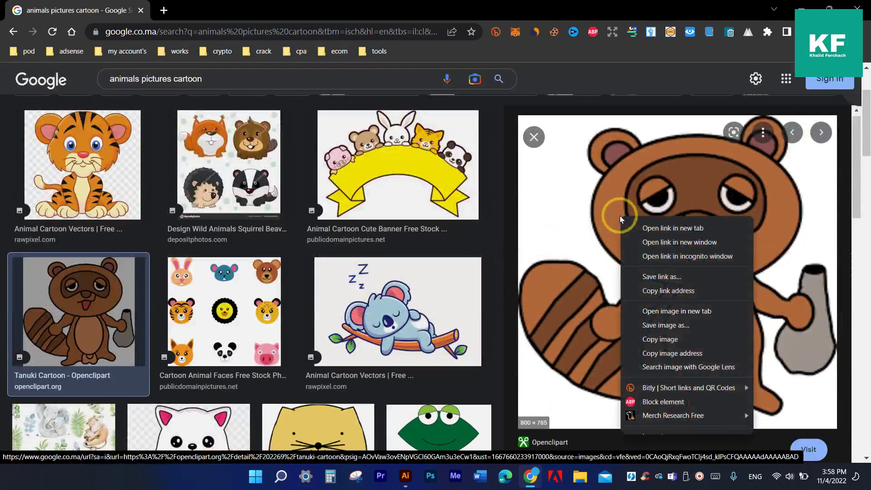
pyautogui.click(654, 323)
pyautogui.scroll(-3, 681, 313)
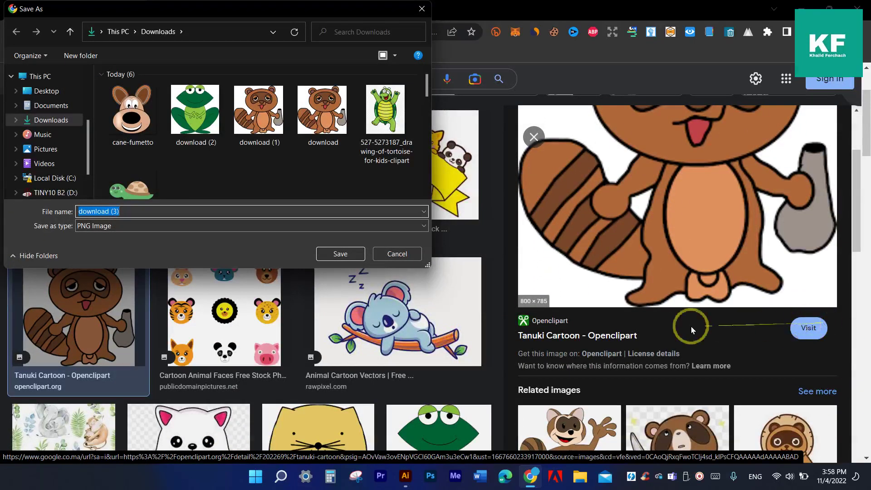
pyautogui.click(376, 255)
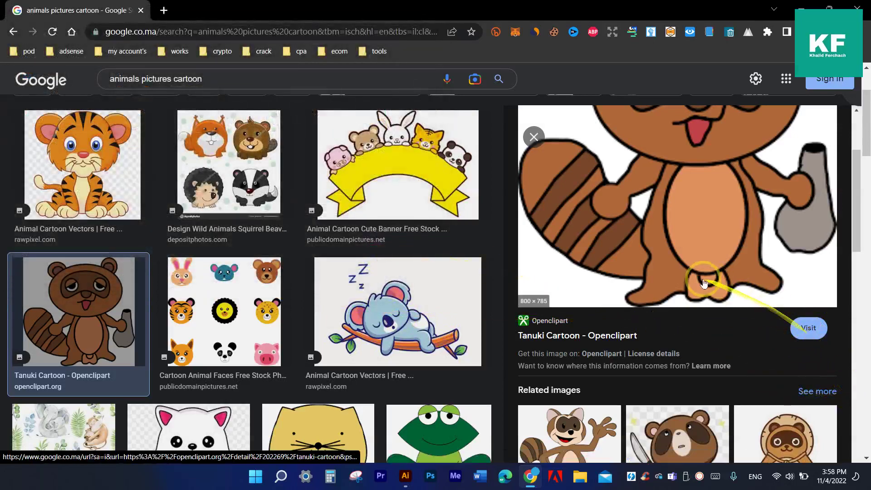
pyautogui.scroll(3, 769, 283)
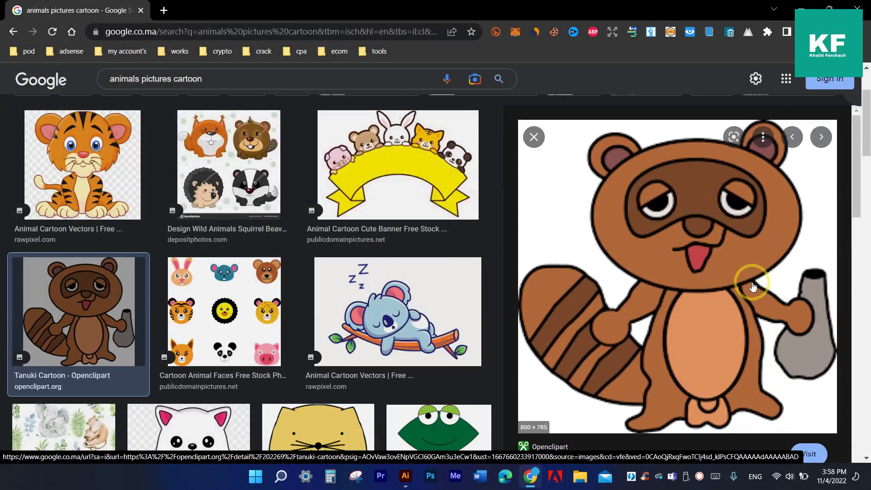
pyautogui.scroll(-1, 752, 287)
pyautogui.scroll(-5, 753, 283)
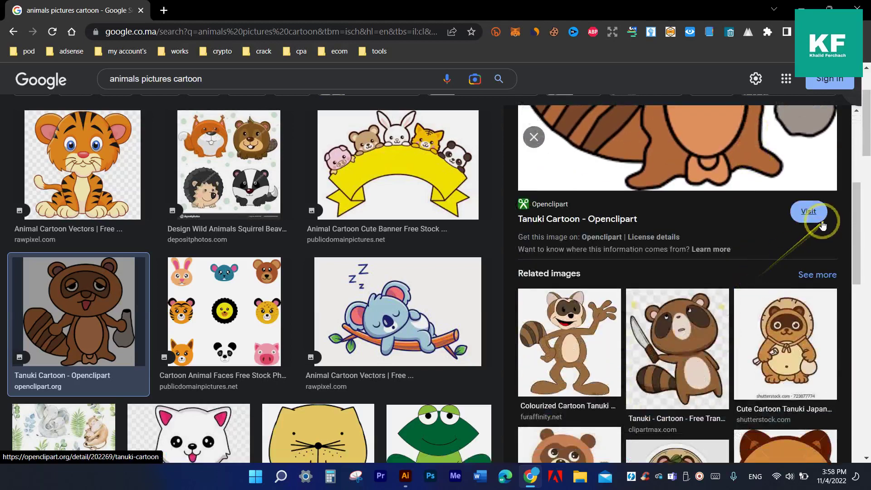
pyautogui.click(798, 219)
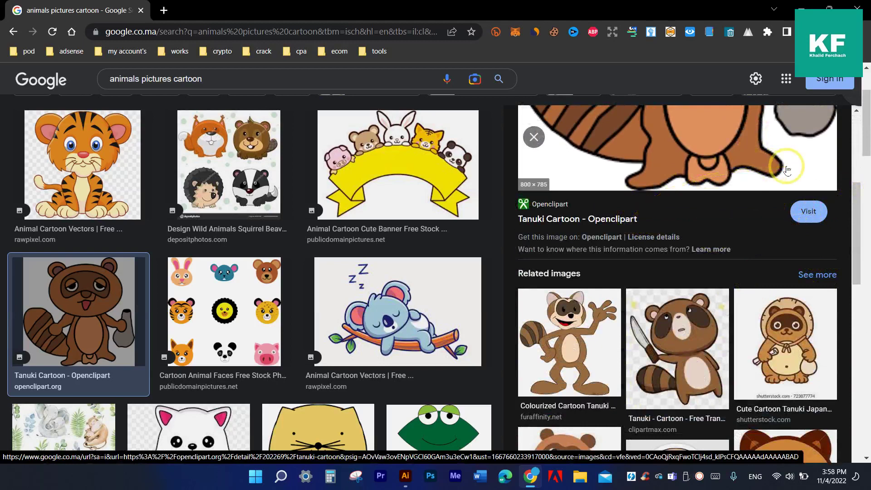
pyautogui.scroll(1, 786, 171)
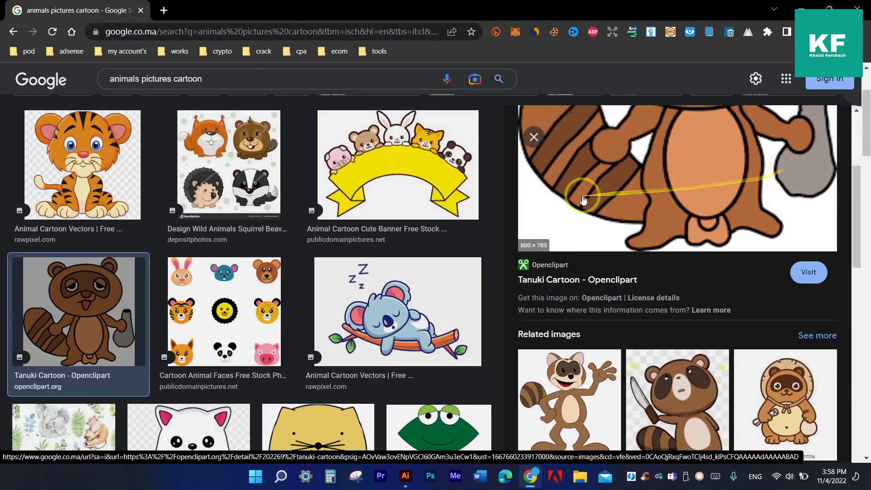
pyautogui.scroll(4, 580, 193)
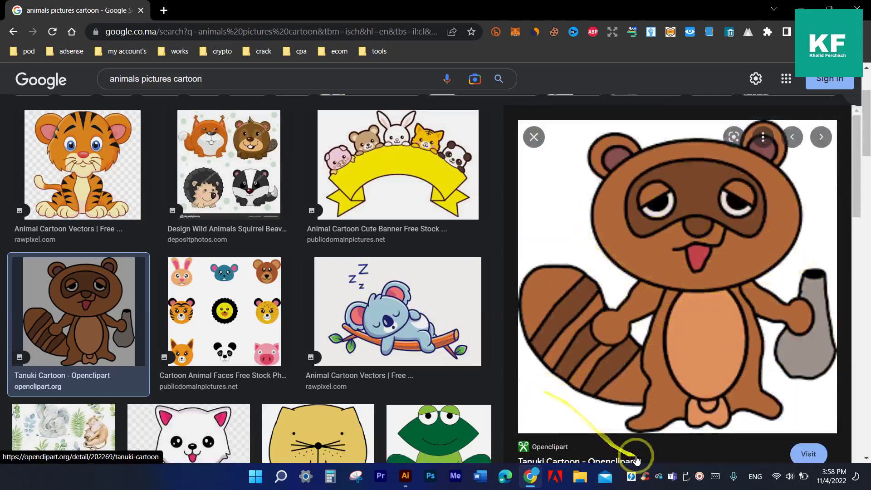
# Step: Switch to Illustrator and open the elephant cartoon WebP image from Downloads
pyautogui.click(406, 481)
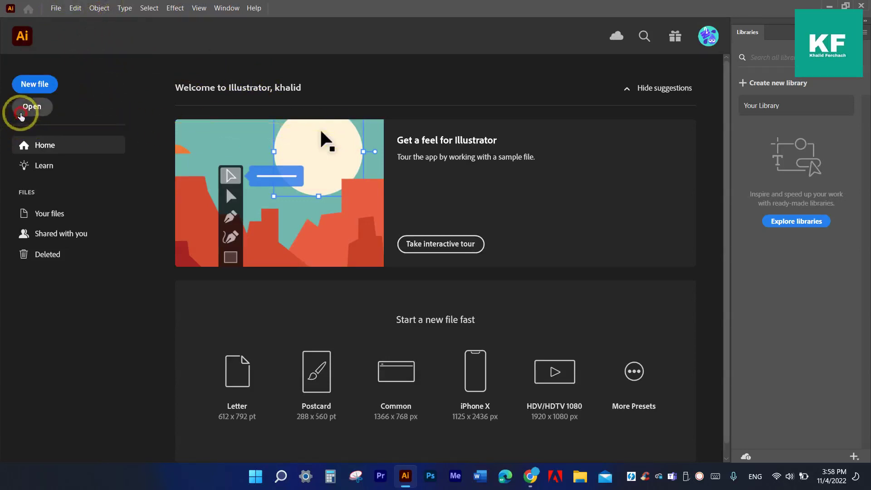
pyautogui.click(21, 117)
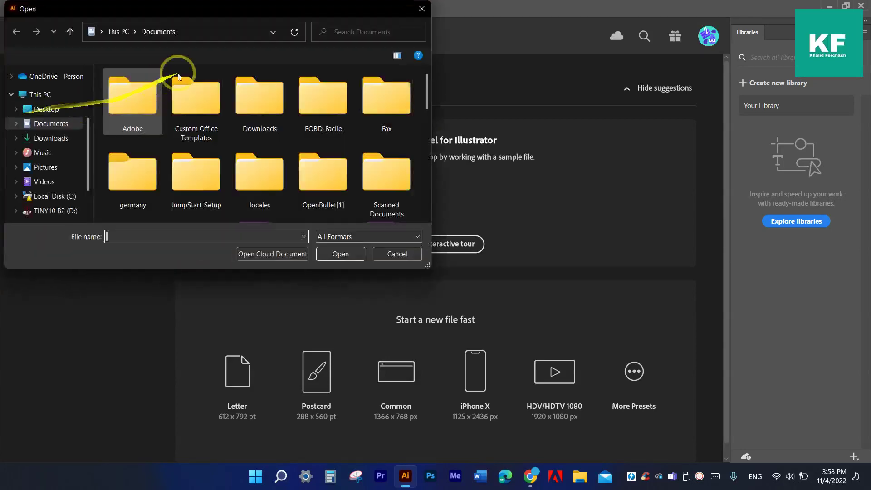
pyautogui.click(59, 138)
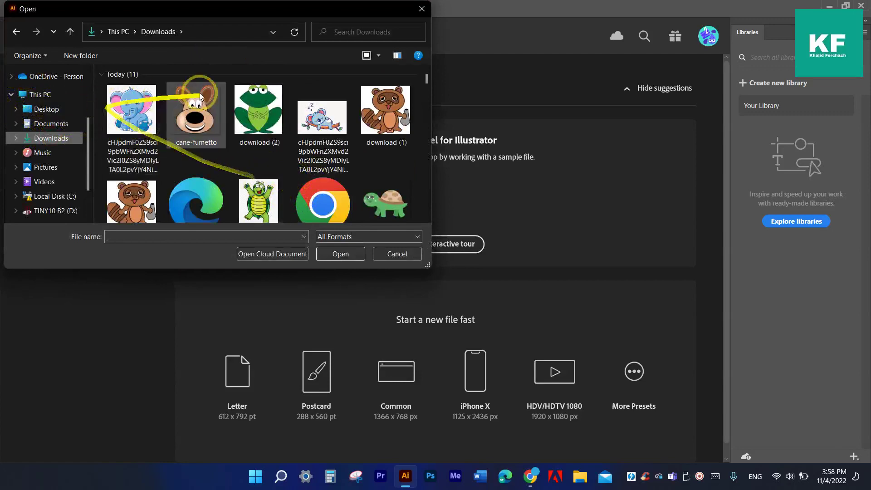
pyautogui.click(141, 117)
pyautogui.doubleClick(141, 117)
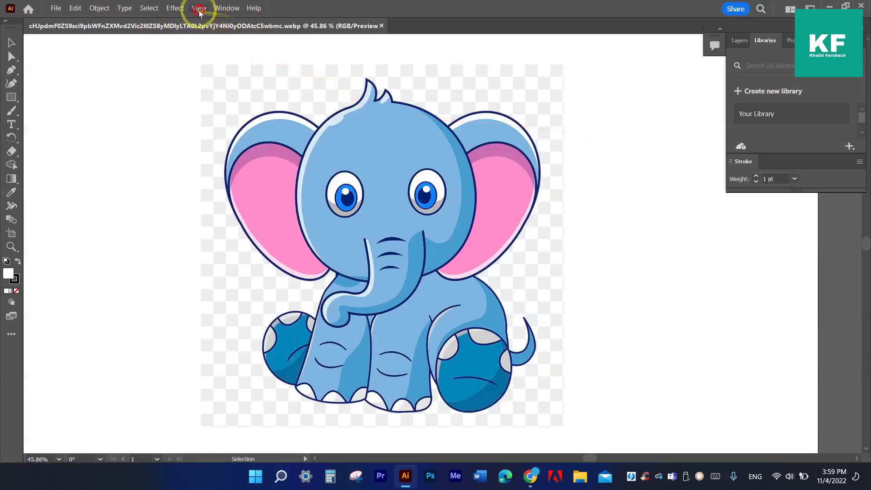
pyautogui.click(199, 10)
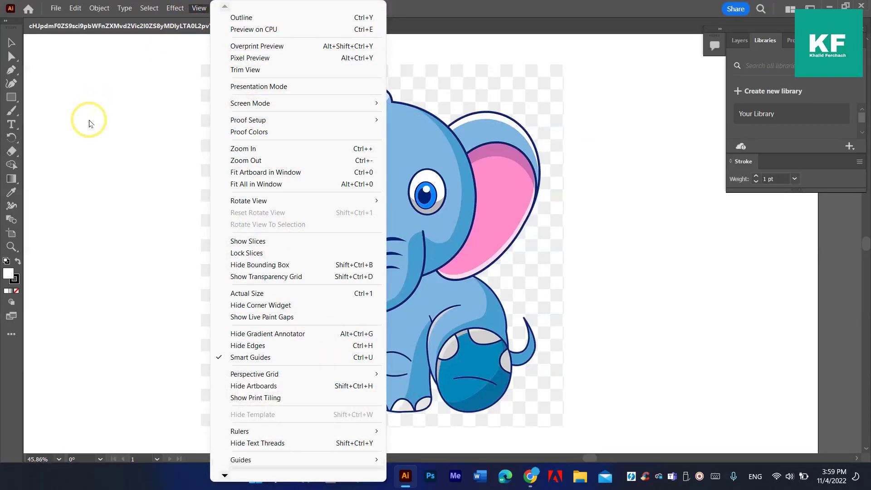
# Step: Show the Image Trace panel, expand Layer 1 and select the elephant image
pyautogui.click(421, 14)
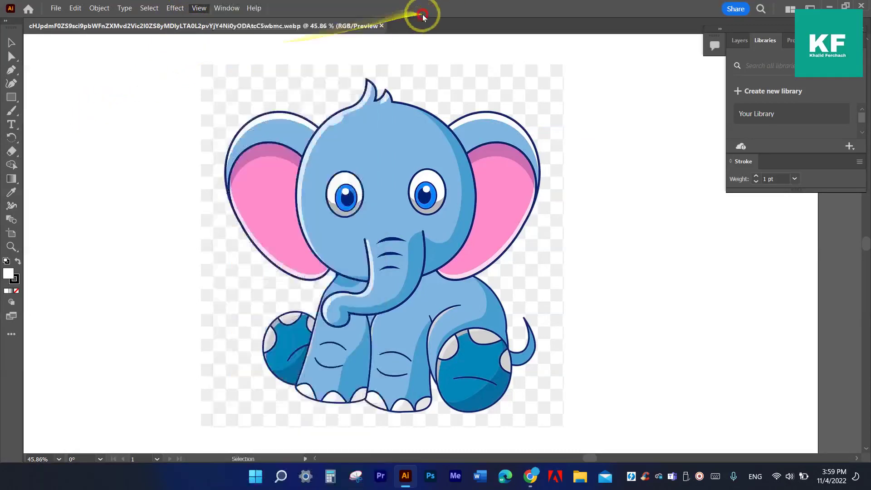
pyautogui.click(229, 8)
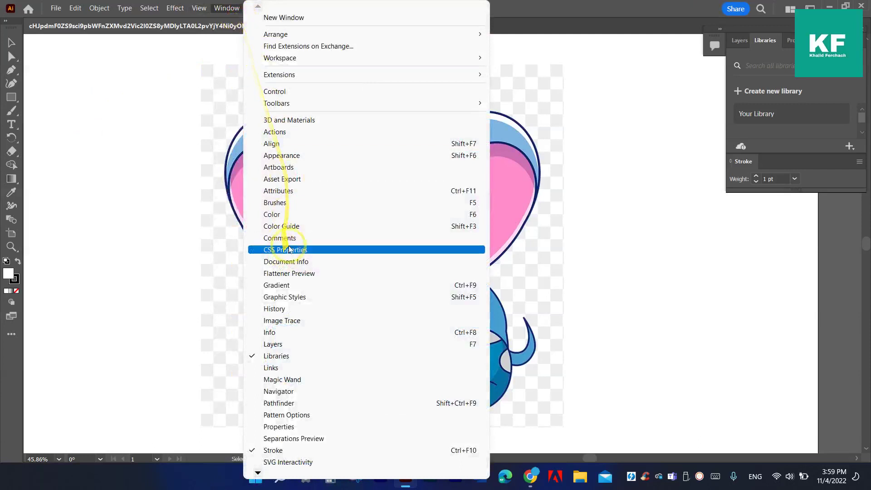
pyautogui.click(279, 321)
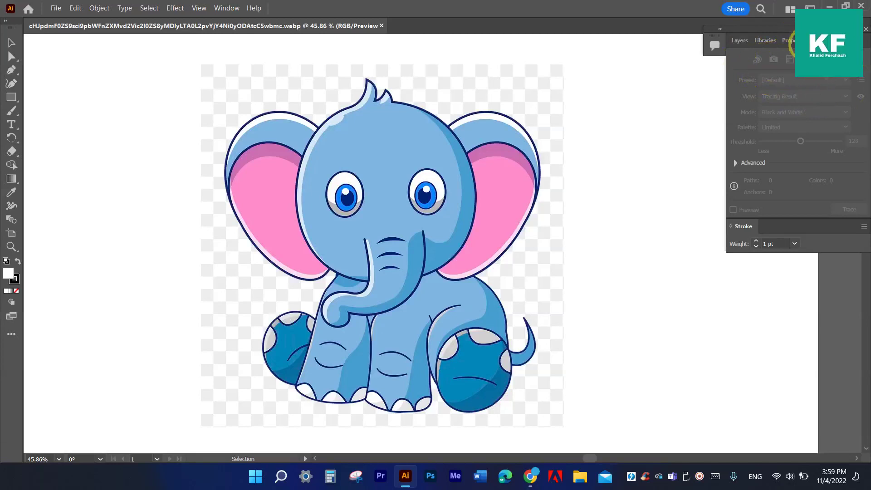
pyautogui.click(747, 42)
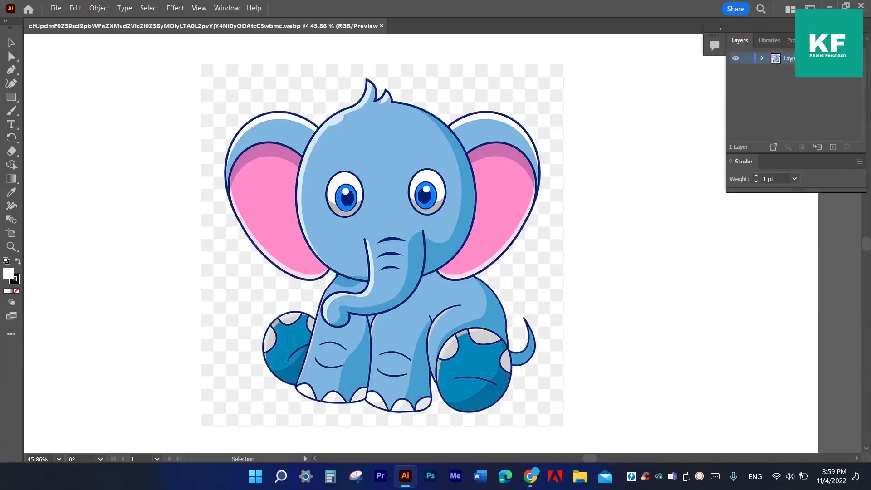
pyautogui.click(763, 58)
pyautogui.click(847, 76)
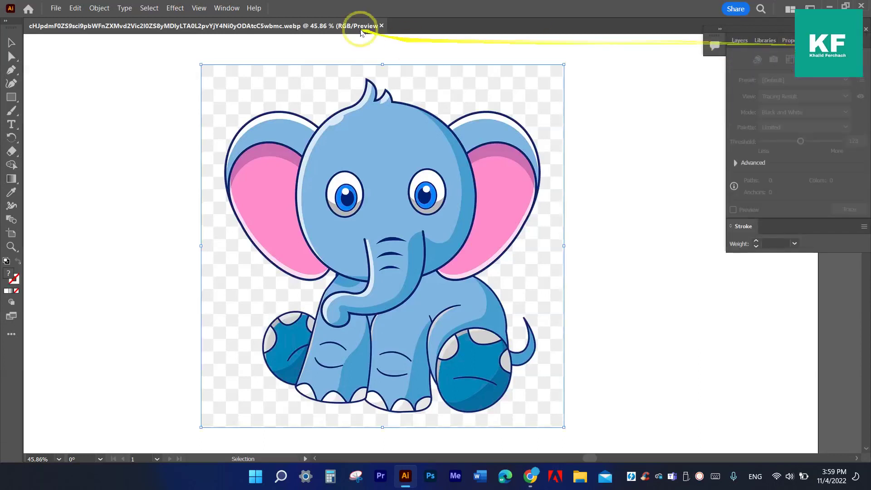
# Step: Reselect the elephant <Image> sublayer and enter isolation mode on it
pyautogui.click(230, 9)
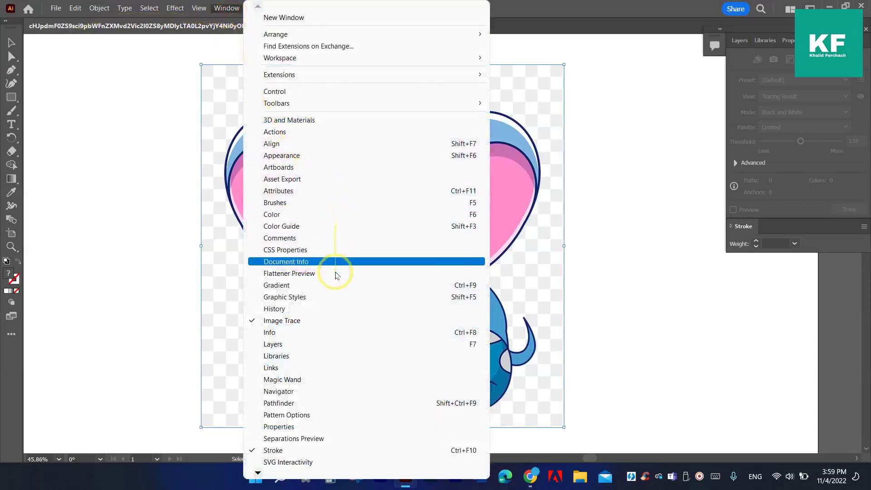
pyautogui.click(311, 320)
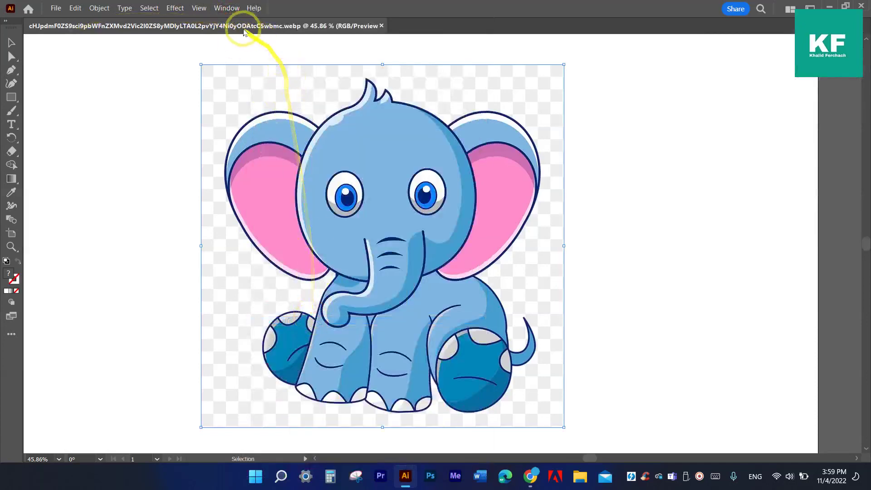
pyautogui.click(230, 9)
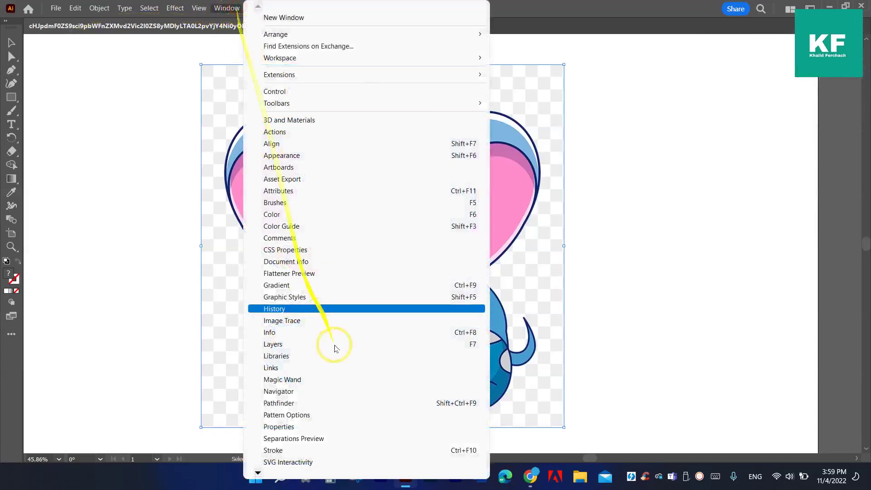
pyautogui.click(327, 320)
pyautogui.click(744, 41)
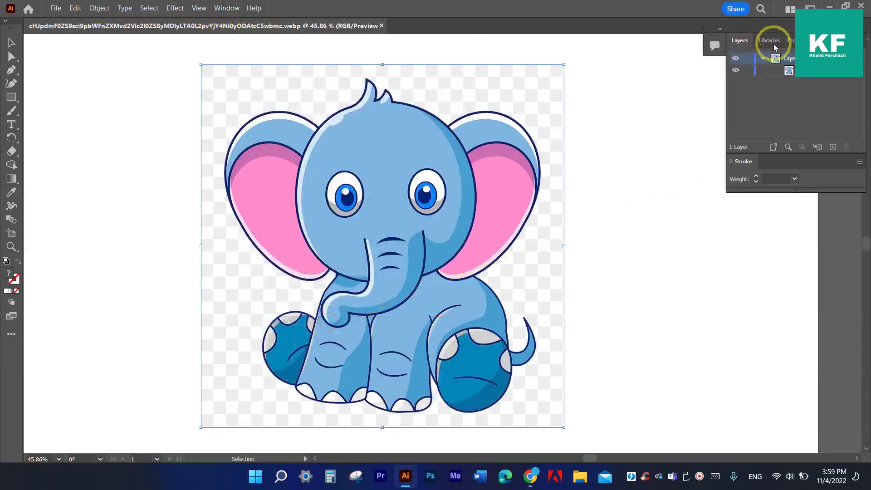
pyautogui.click(828, 71)
pyautogui.doubleClick(829, 77)
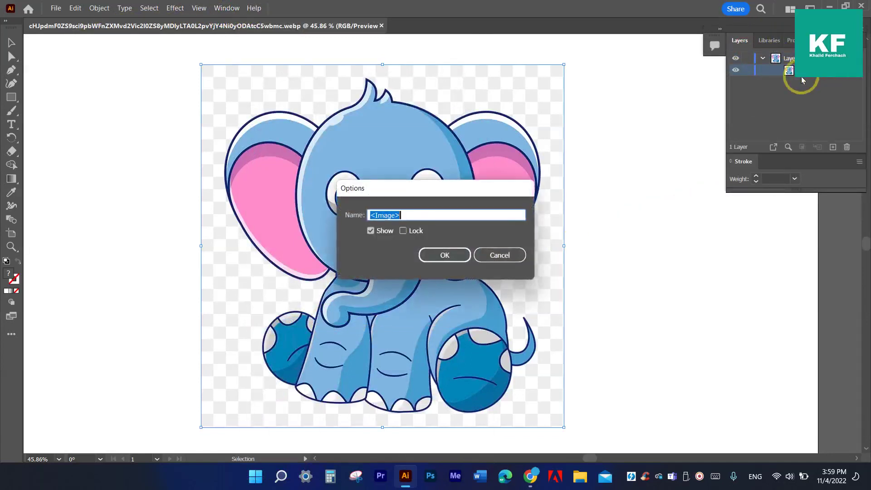
pyautogui.click(443, 255)
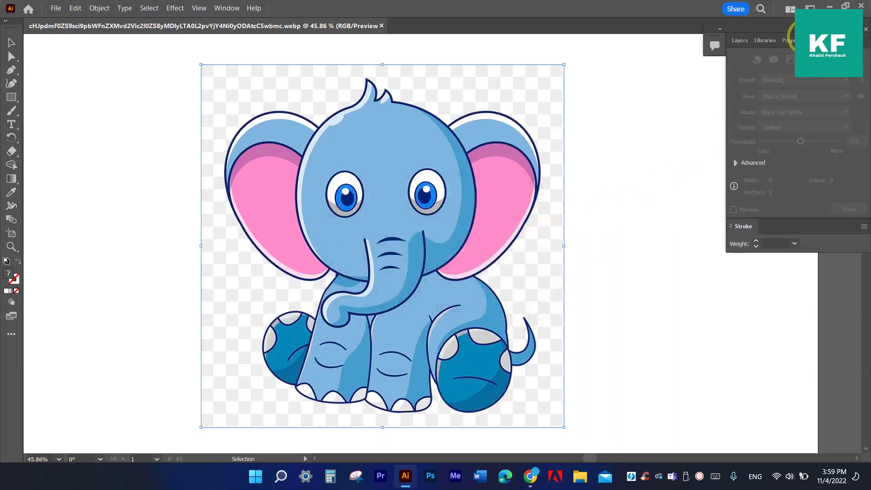
pyautogui.click(739, 39)
pyautogui.doubleClick(327, 287)
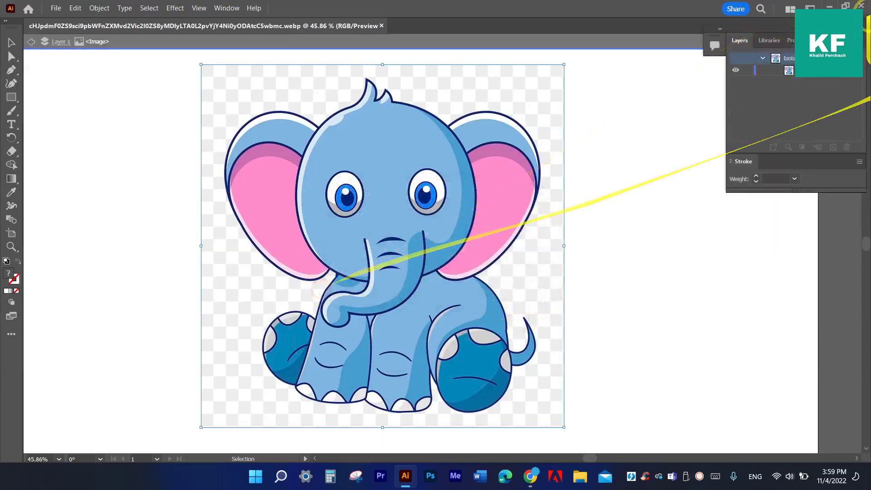
# Step: Trace the elephant in black and white with Paths 100% and Corners 0%
pyautogui.click(812, 40)
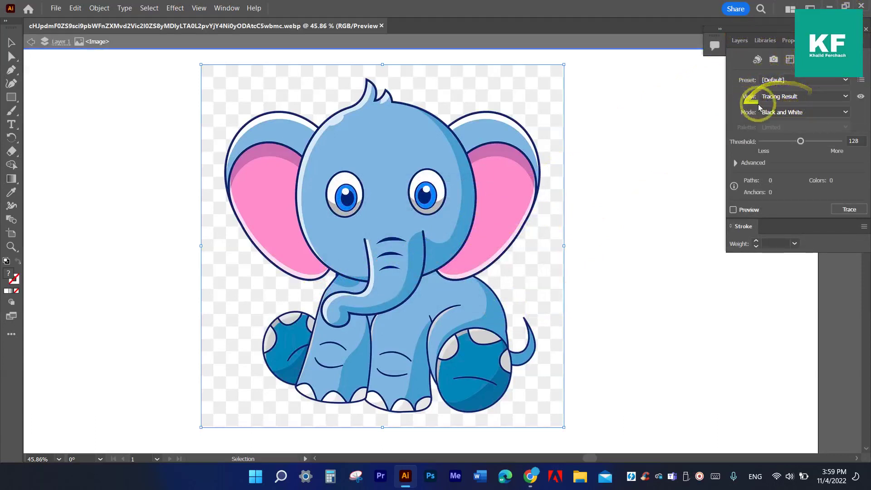
pyautogui.click(736, 163)
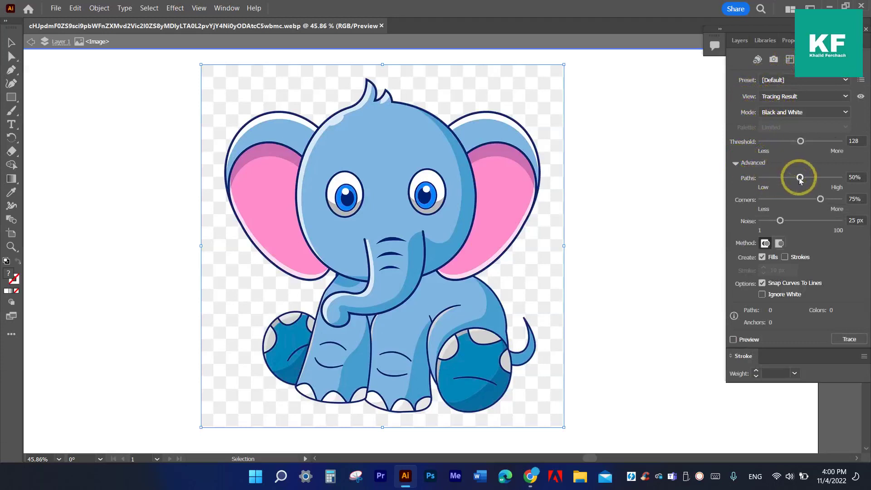
pyautogui.moveTo(799, 177); pyautogui.dragTo(848, 178)
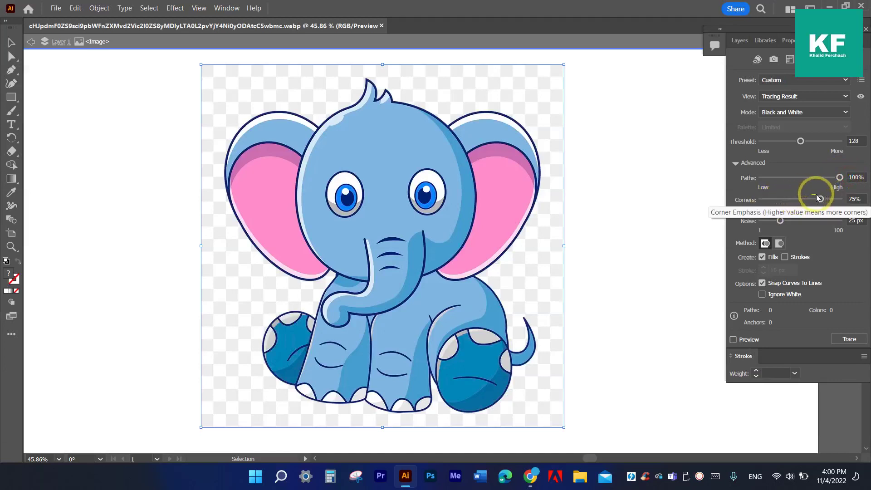
pyautogui.moveTo(817, 198); pyautogui.dragTo(745, 198)
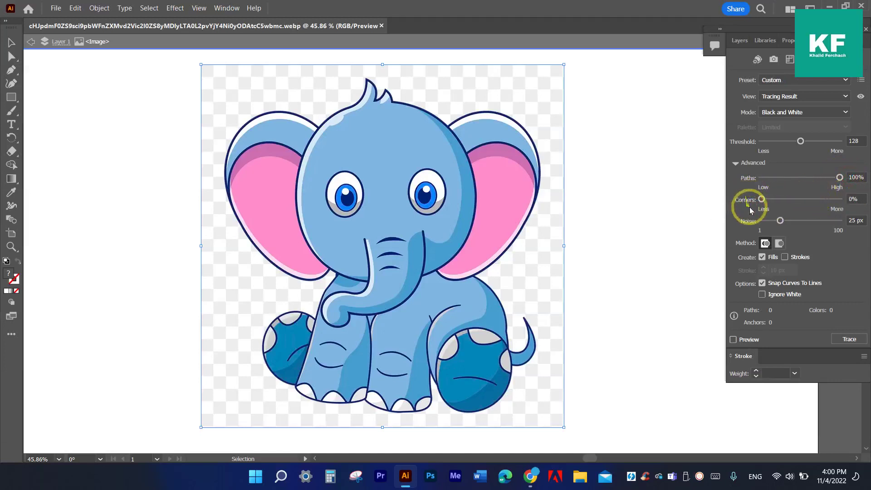
pyautogui.click(733, 339)
pyautogui.click(848, 339)
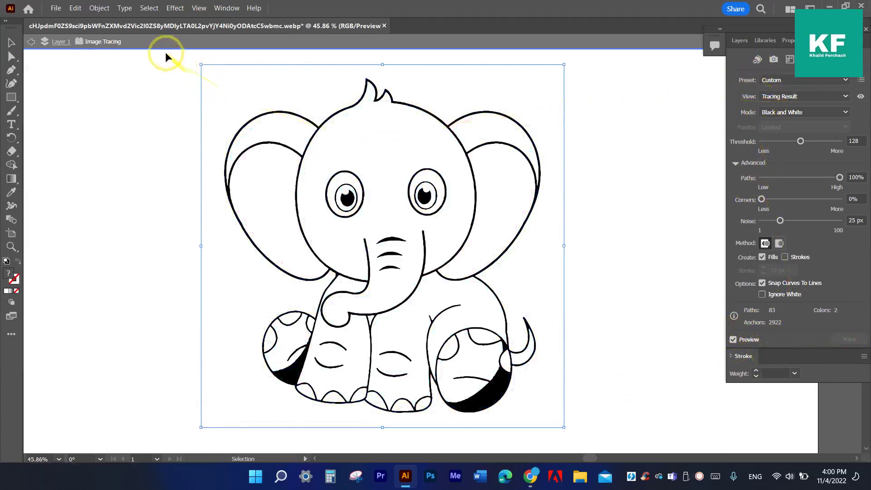
# Step: Expand the elephant trace into vector paths via Object > Image Trace > Expand
pyautogui.click(99, 7)
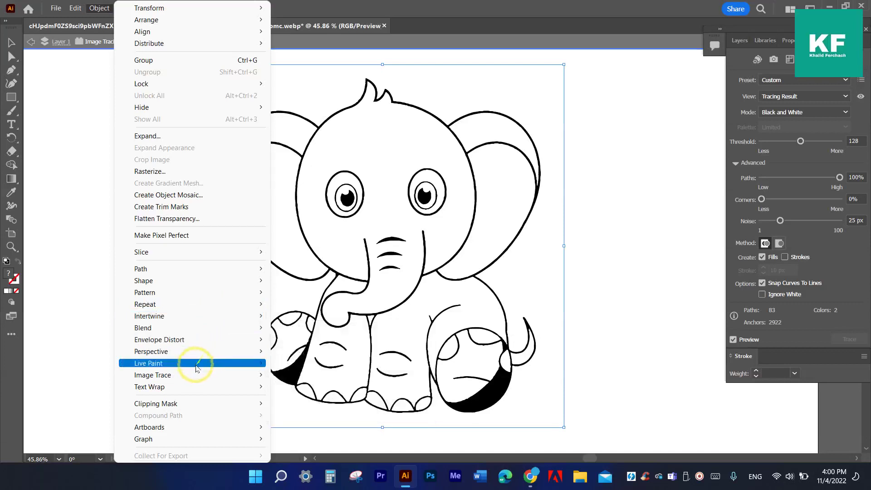
pyautogui.moveTo(152, 374)
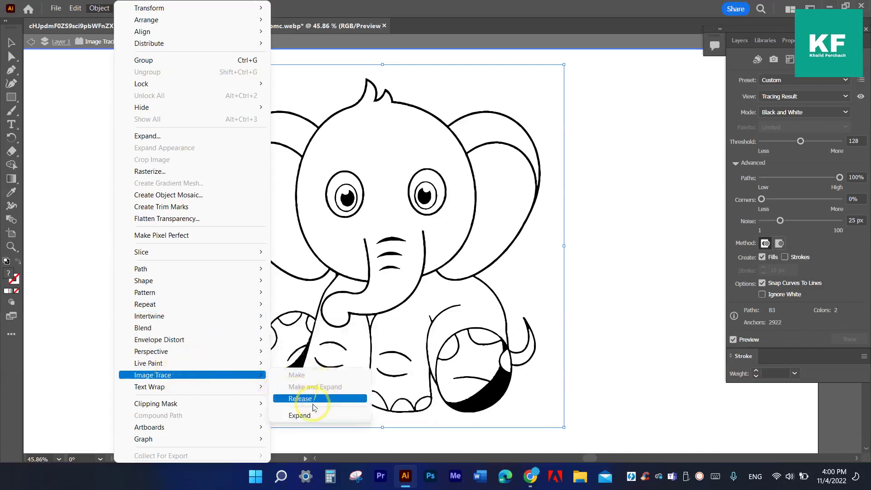
pyautogui.click(334, 416)
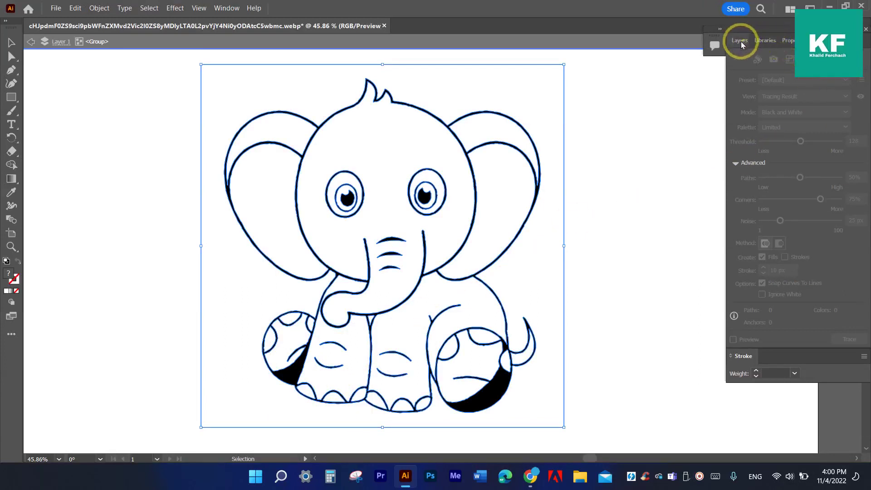
# Step: Set the elephant group's fill to white using the Color Mixer
pyautogui.click(787, 42)
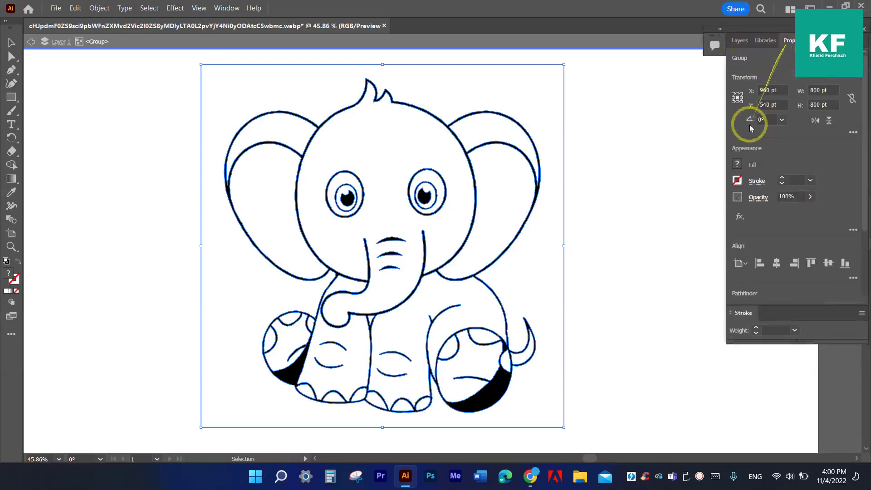
pyautogui.click(736, 164)
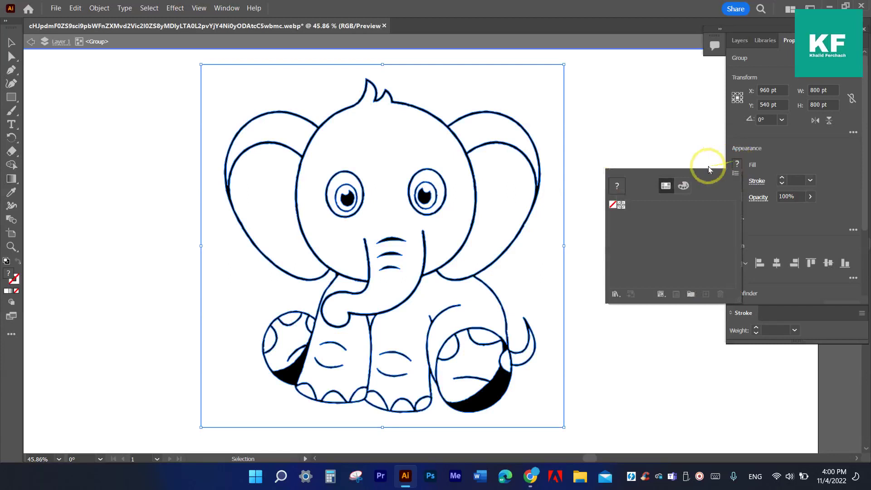
pyautogui.click(684, 186)
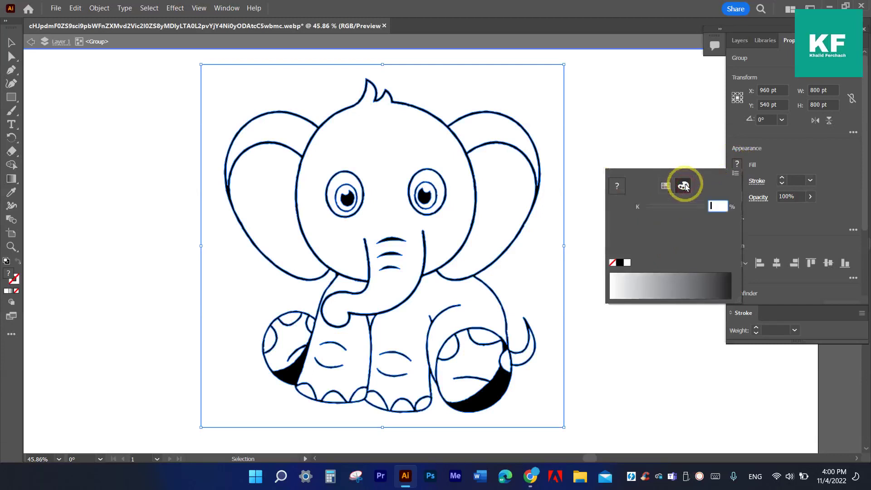
pyautogui.click(628, 263)
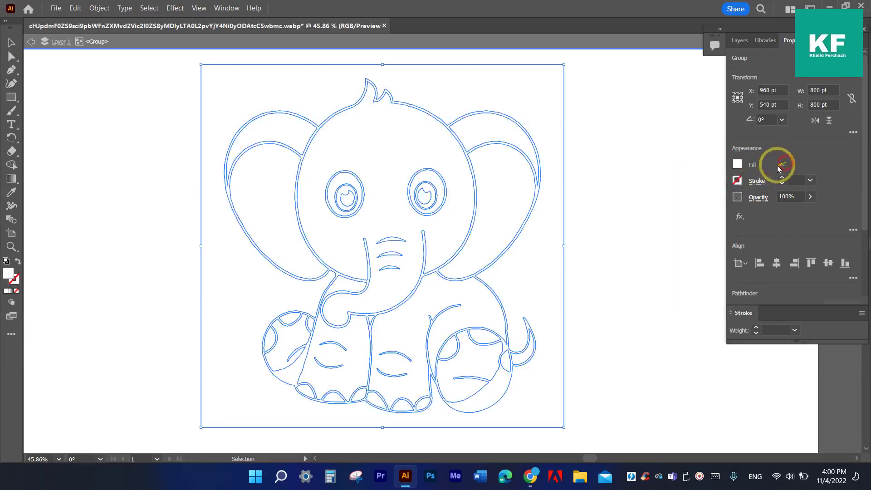
# Step: Give the elephant a black stroke at 3 pt weight
pyautogui.click(736, 183)
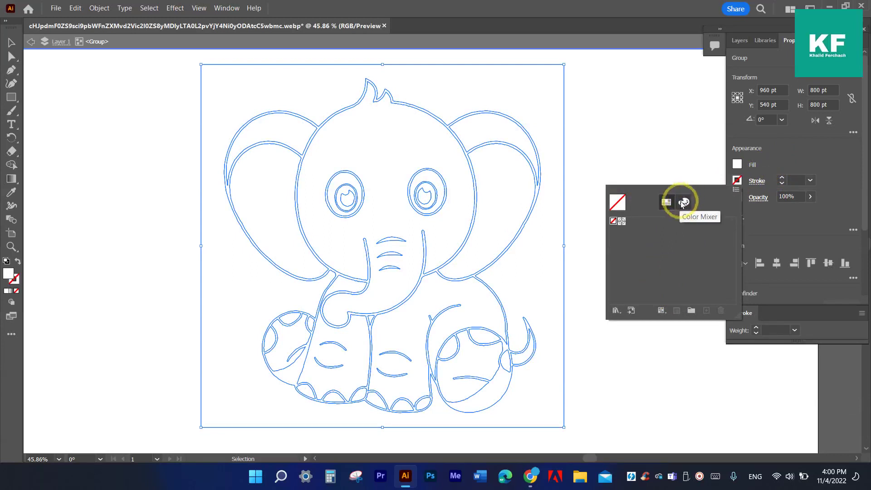
pyautogui.click(683, 203)
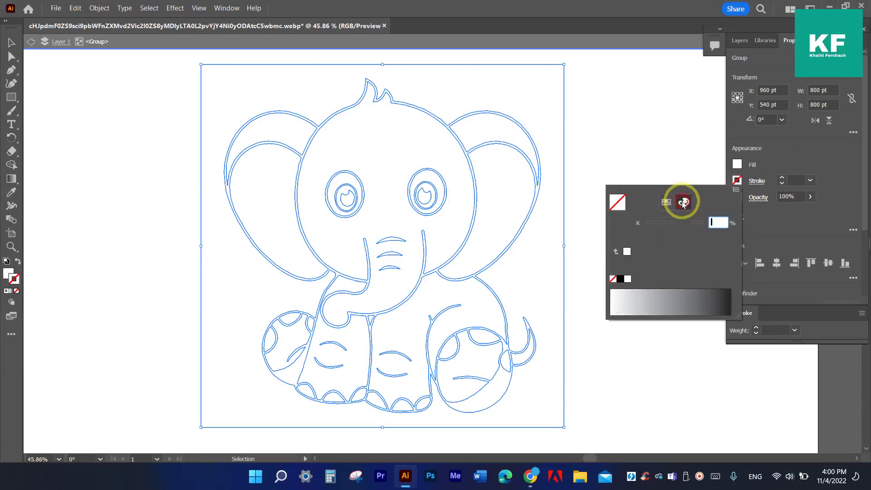
pyautogui.click(620, 279)
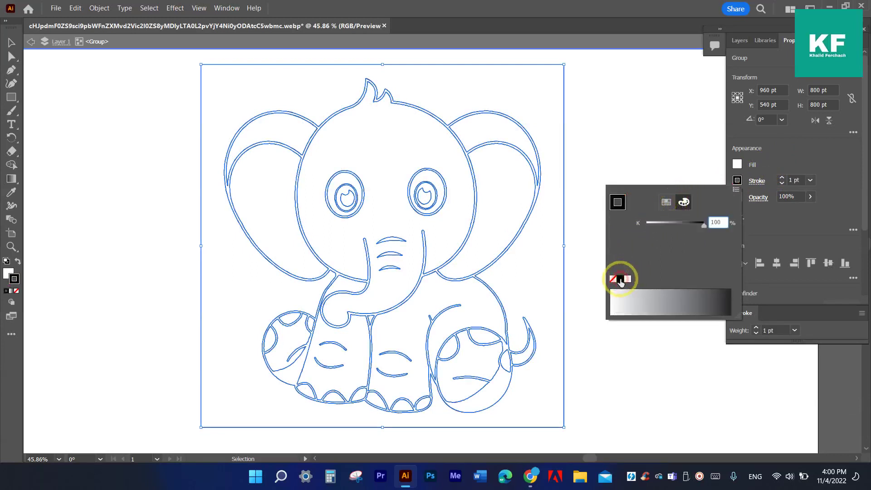
pyautogui.click(798, 179)
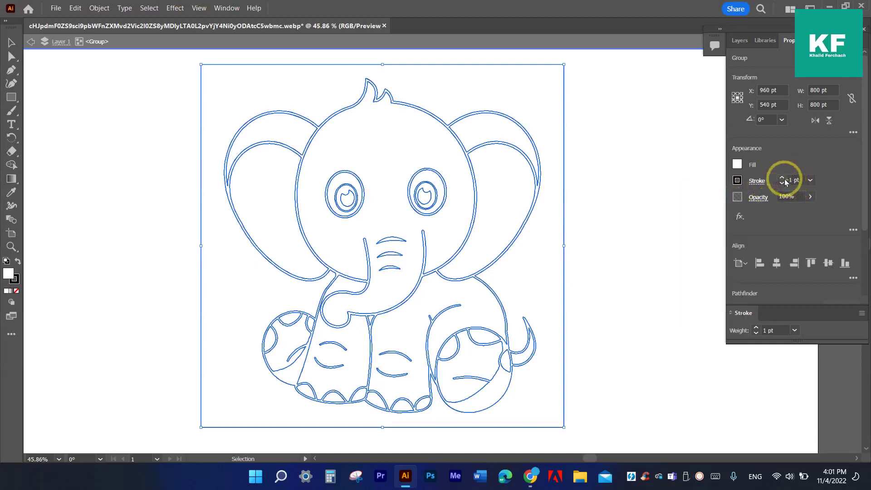
pyautogui.click(782, 178)
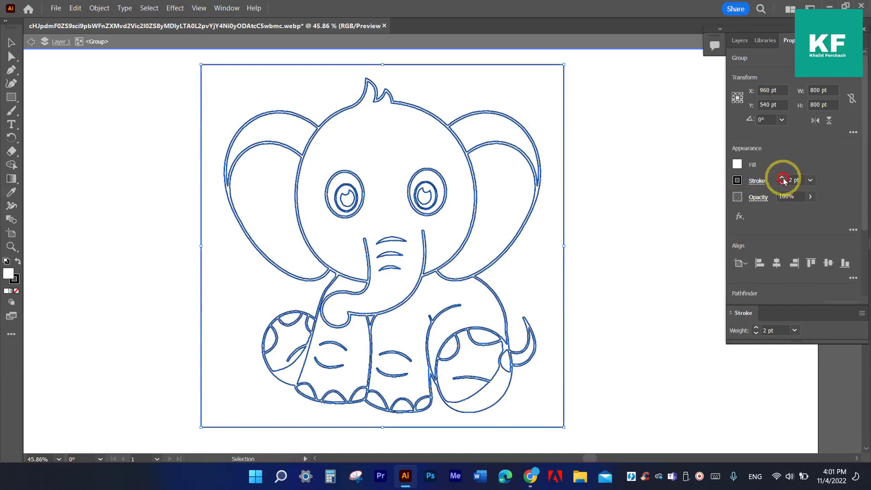
pyautogui.click(782, 178)
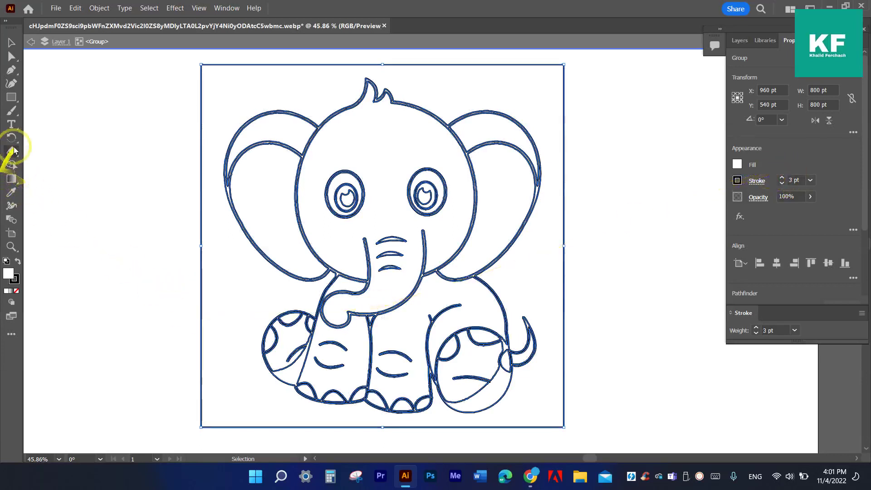
pyautogui.click(11, 247)
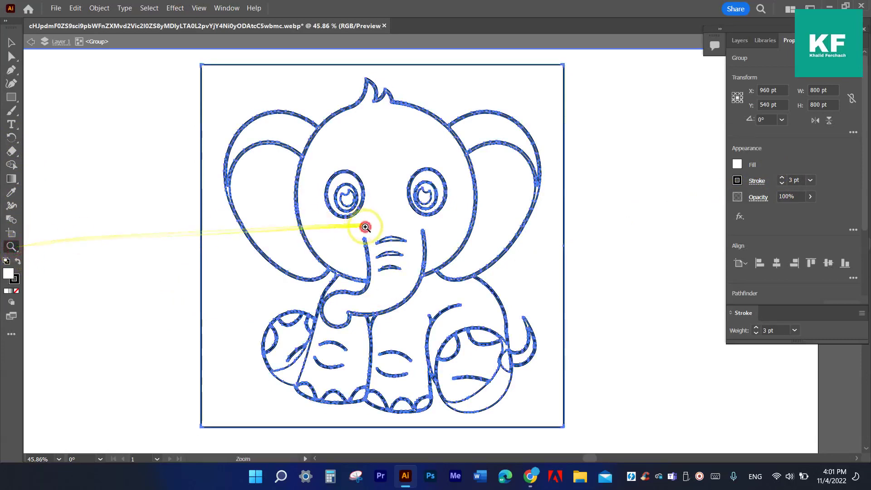
pyautogui.moveTo(363, 225); pyautogui.dragTo(325, 160)
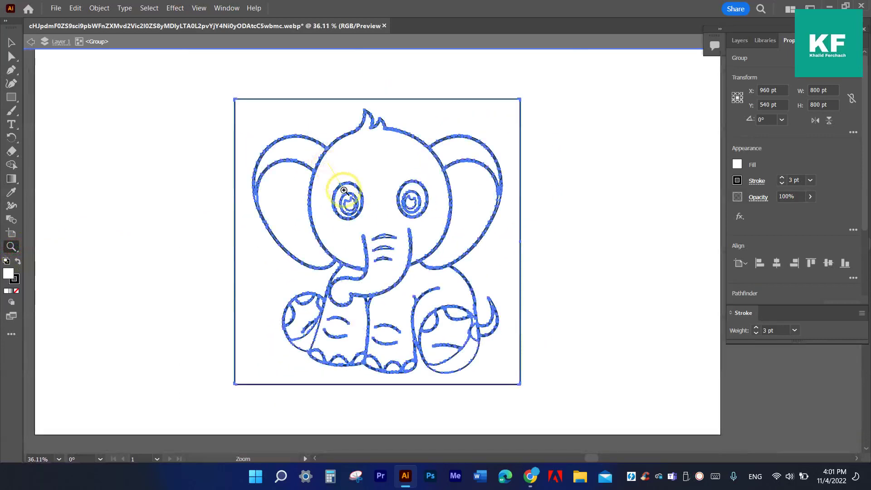
pyautogui.moveTo(362, 196); pyautogui.dragTo(361, 209)
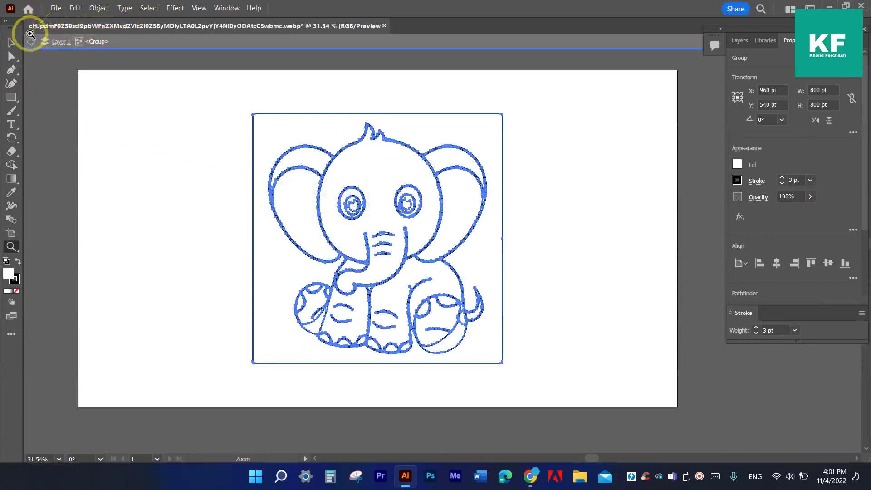
# Step: Open the tortoise clipart PNG from Downloads as a new document
pyautogui.click(30, 13)
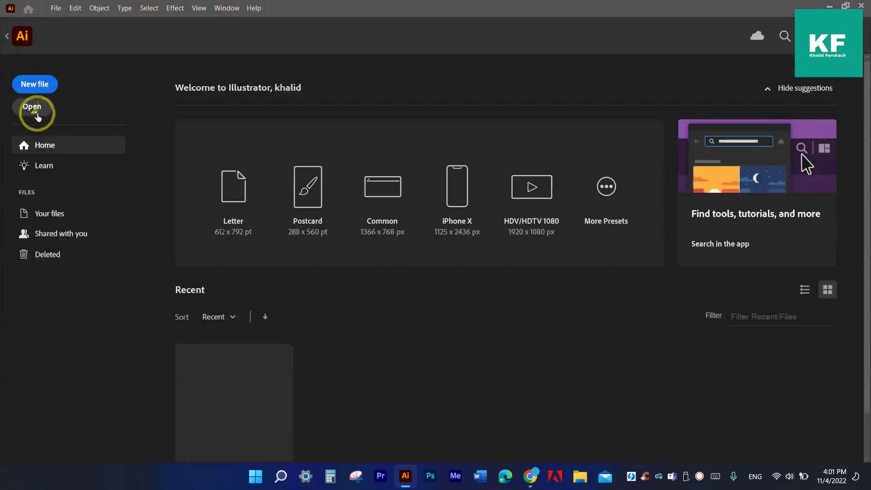
pyautogui.click(33, 108)
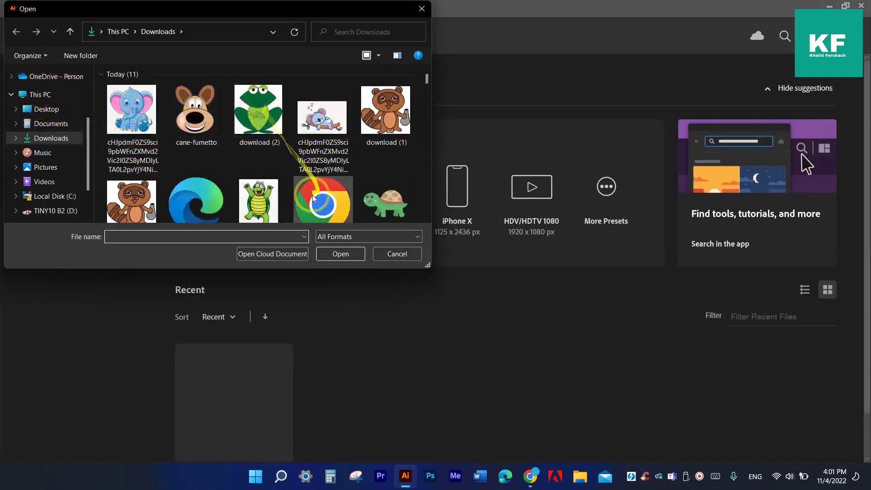
pyautogui.doubleClick(253, 196)
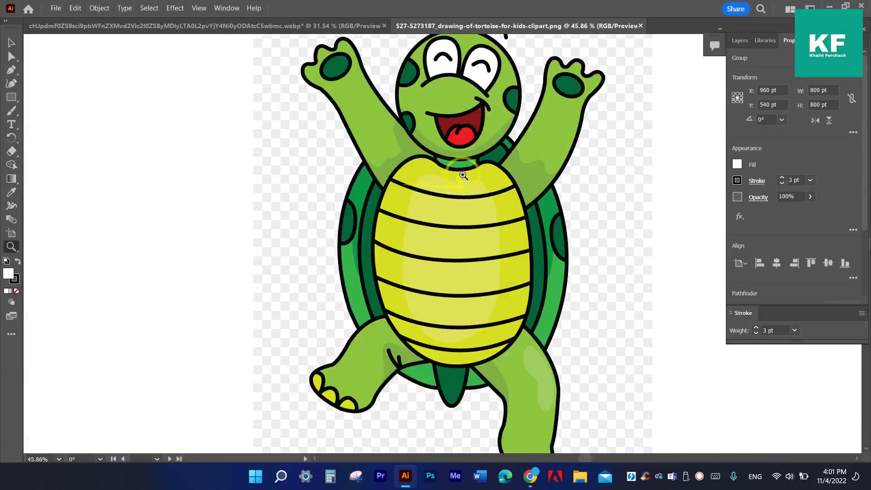
# Step: Expand Layer 1, select the tortoise clipart image, and open the Window menu
pyautogui.click(743, 39)
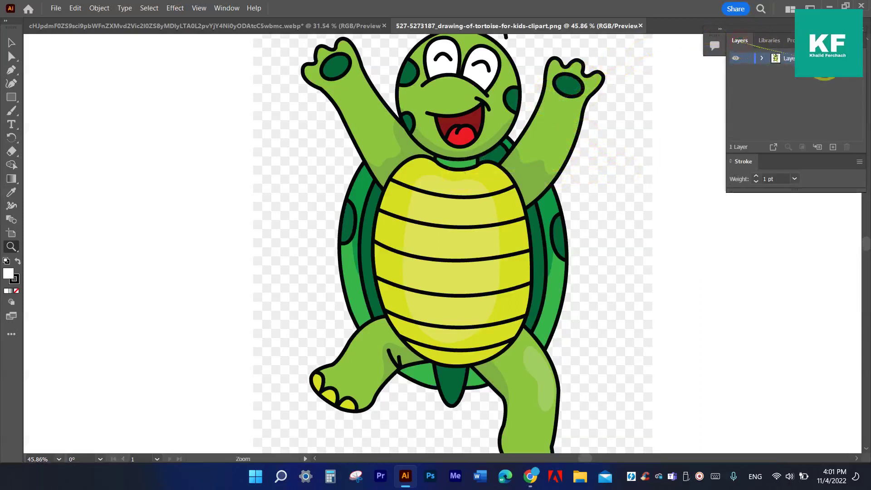
pyautogui.click(763, 58)
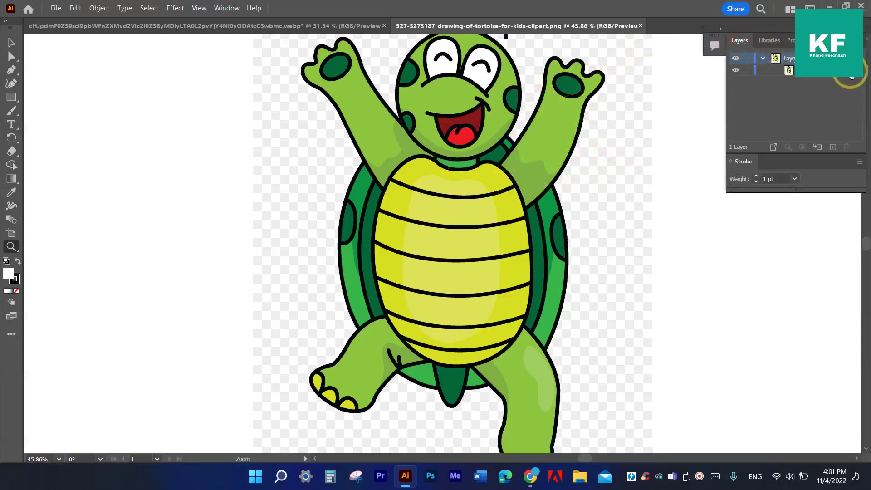
pyautogui.click(850, 75)
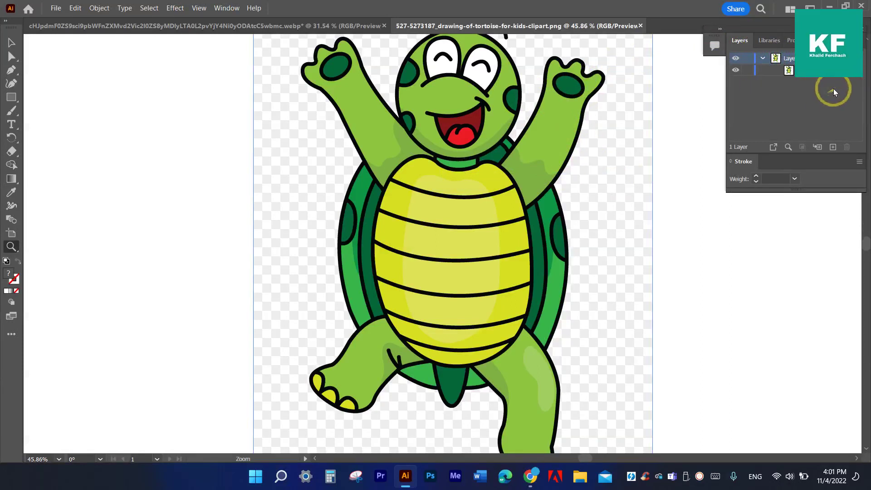
pyautogui.click(228, 13)
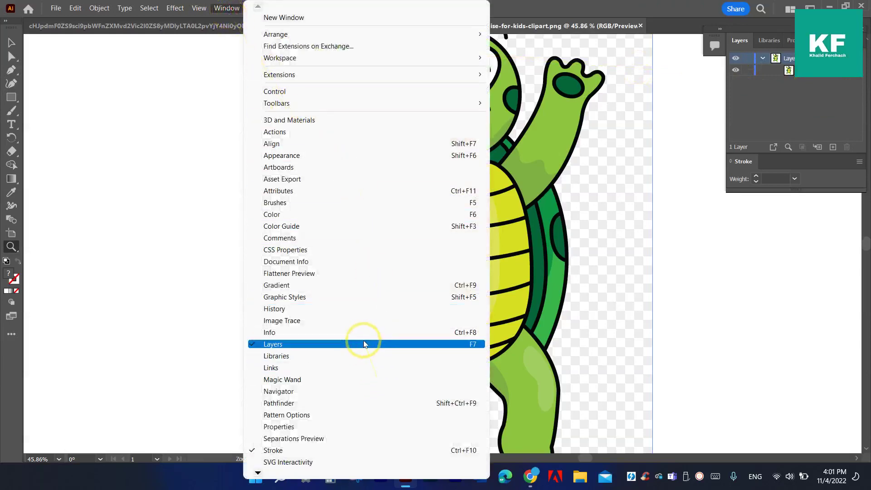
# Step: Trace the tortoise image in Black and White mode with Paths raised to 100%
pyautogui.click(317, 321)
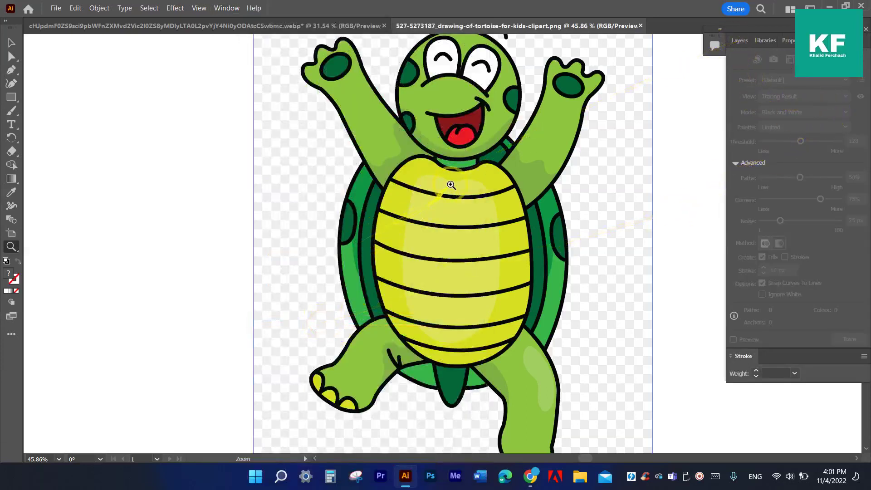
pyautogui.click(13, 44)
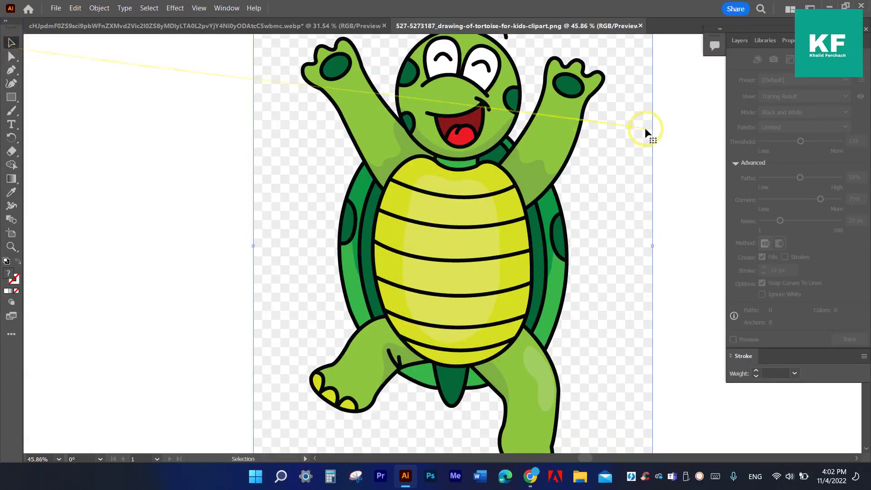
pyautogui.click(480, 167)
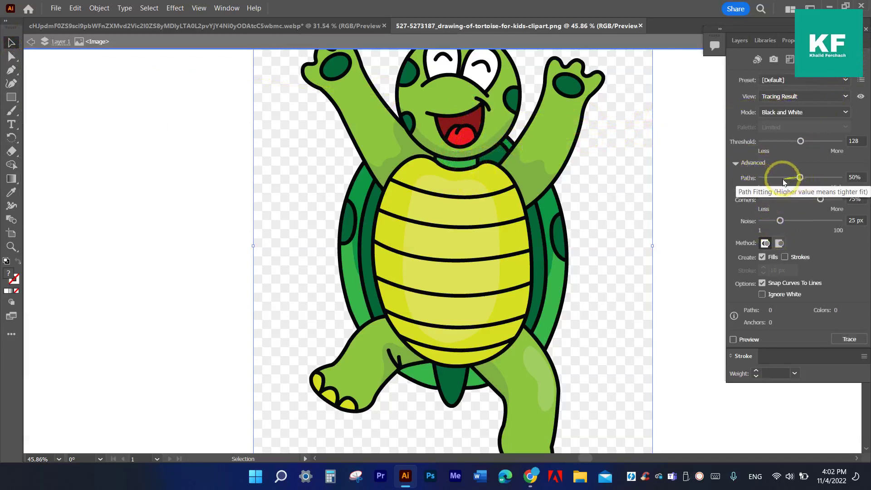
pyautogui.moveTo(800, 177)
pyautogui.mouseDown()
pyautogui.moveTo(867, 185)
pyautogui.moveTo(723, 201)
pyautogui.mouseUp()
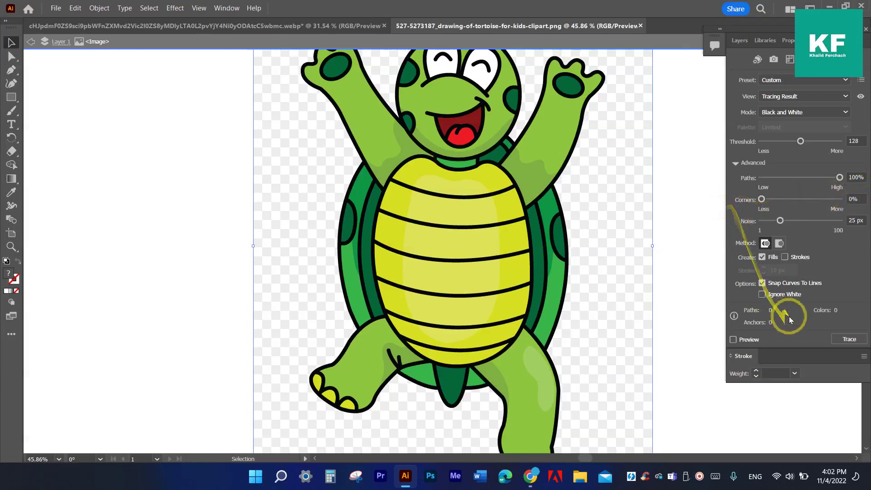
pyautogui.click(841, 339)
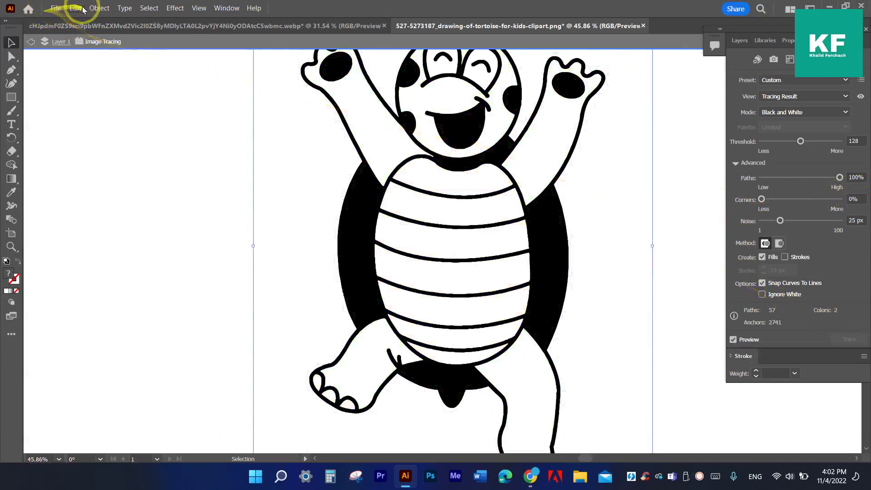
pyautogui.click(100, 9)
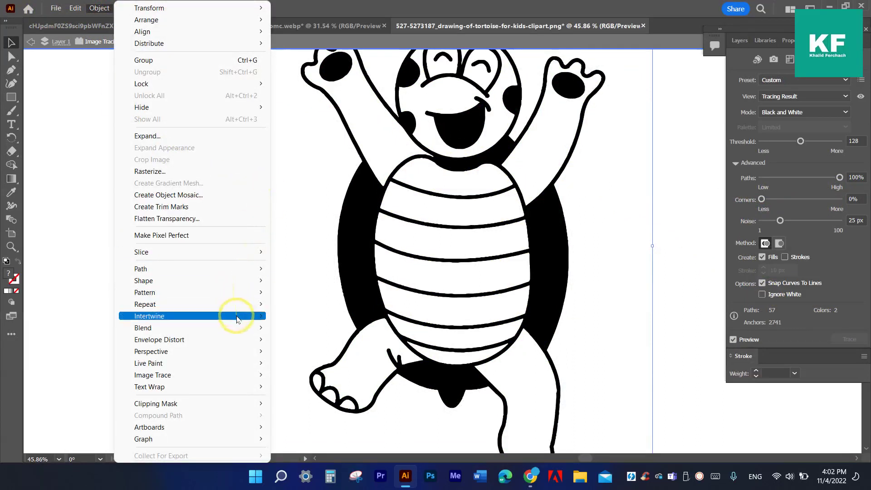
pyautogui.moveTo(153, 375)
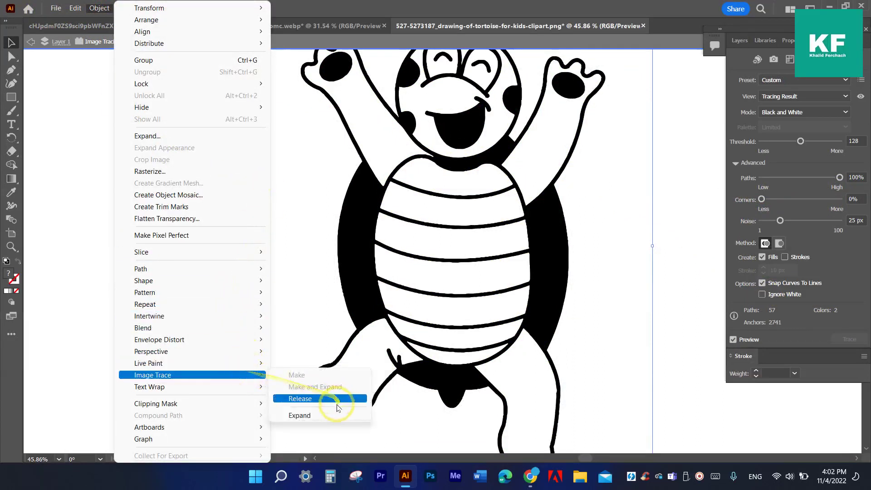
# Step: Expand the tortoise trace into paths and fill the shapes with white
pyautogui.click(325, 415)
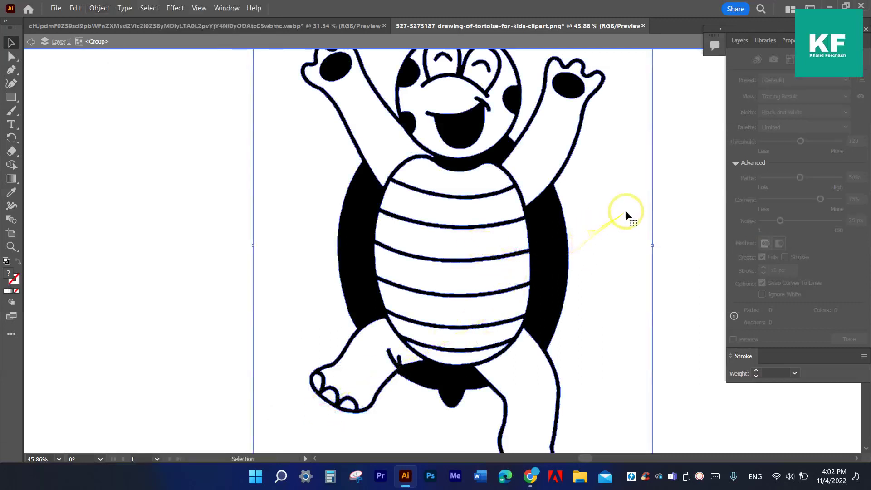
pyautogui.click(787, 40)
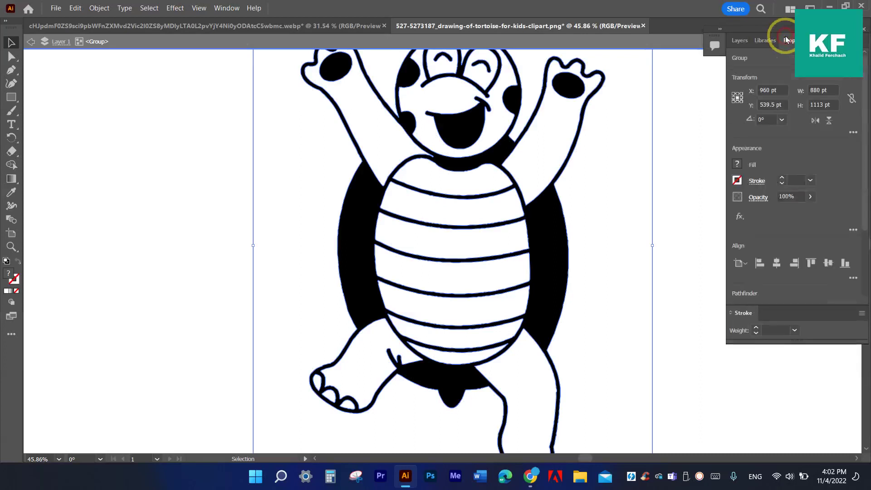
pyautogui.click(736, 165)
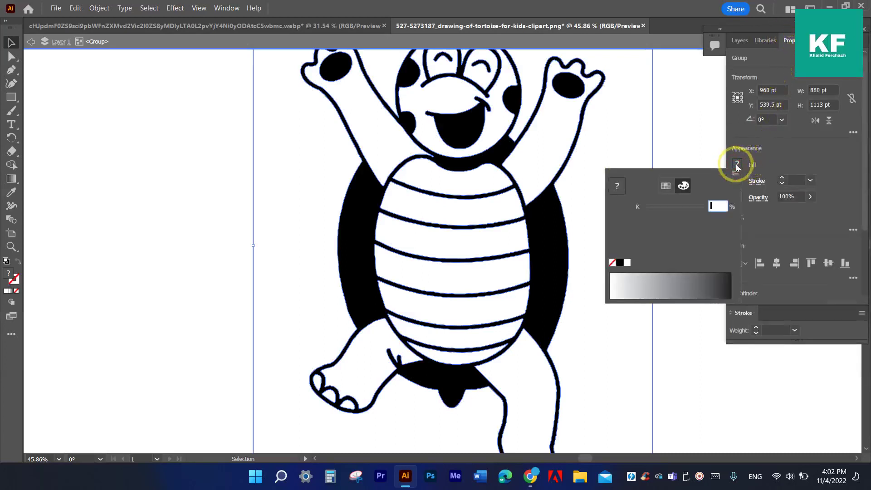
pyautogui.click(628, 264)
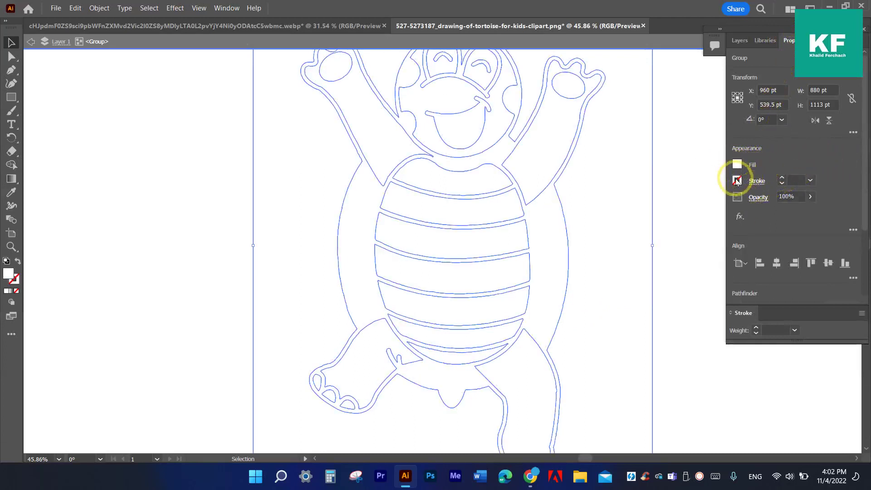
# Step: Give the tortoise outlines a black stroke of 3 pt
pyautogui.click(737, 181)
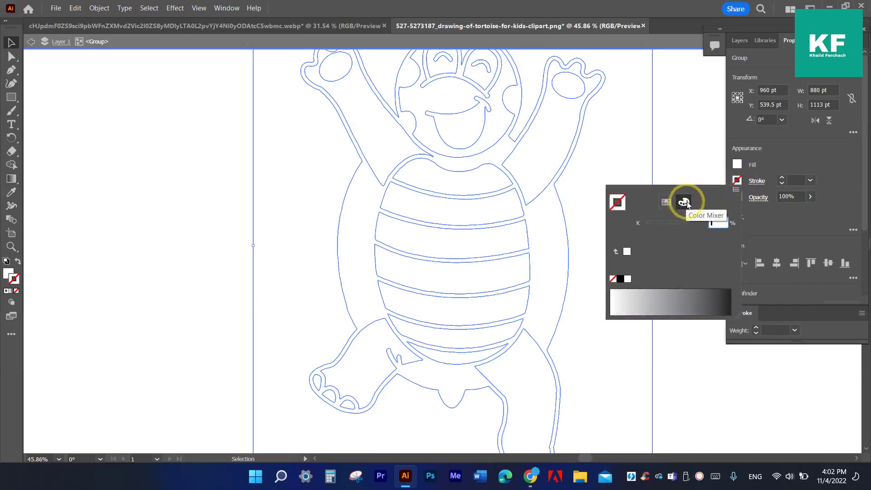
pyautogui.click(621, 280)
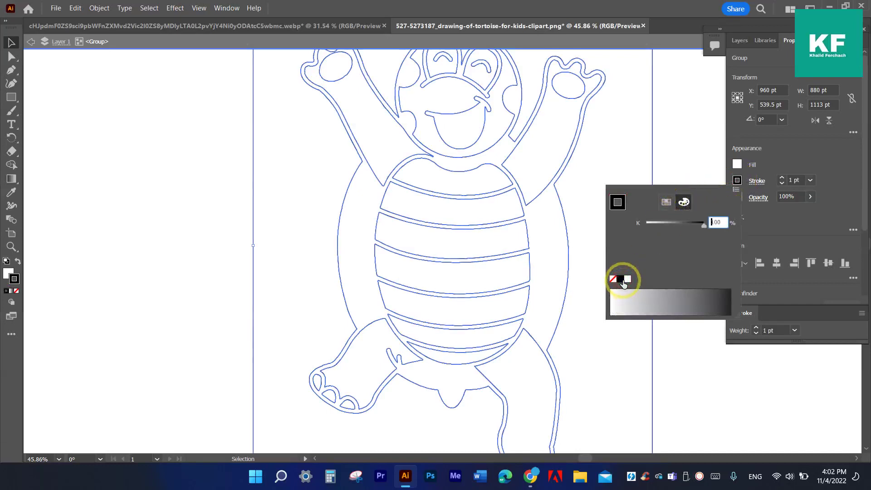
pyautogui.click(769, 173)
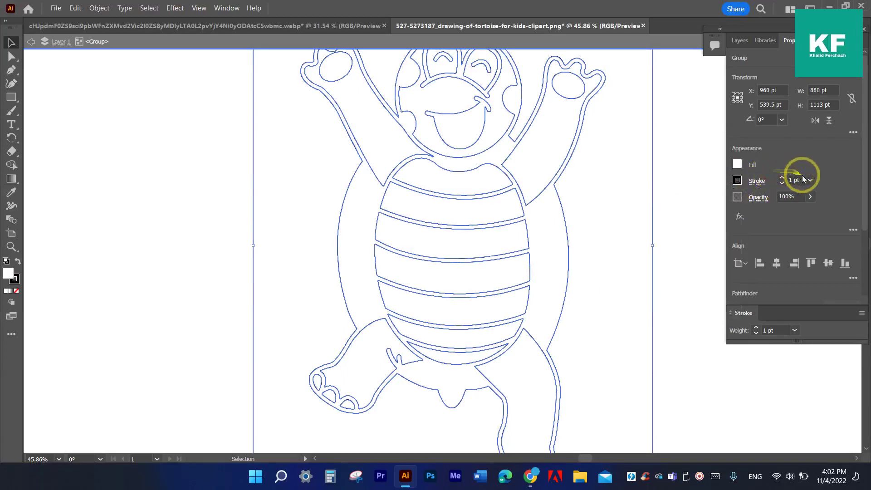
pyautogui.click(781, 178)
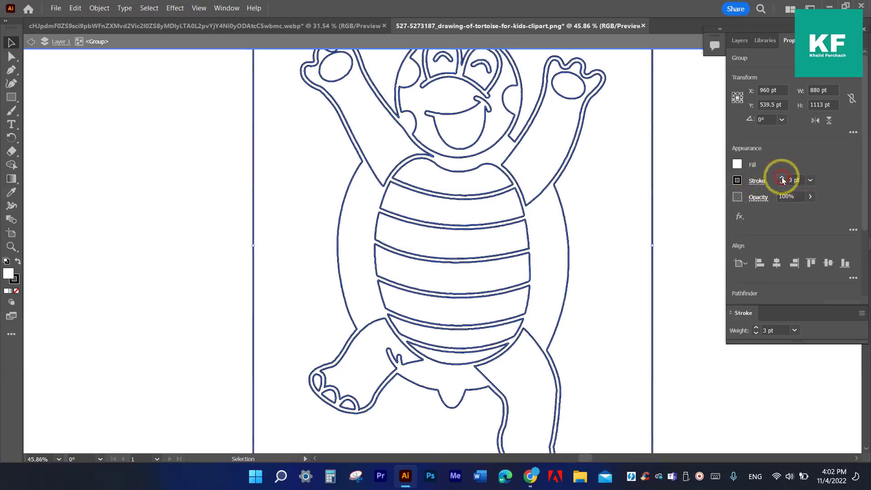
# Step: Deselect the tortoise with the Direct Selection tool and scroll over its outlines
pyautogui.scroll(1, 398, 164)
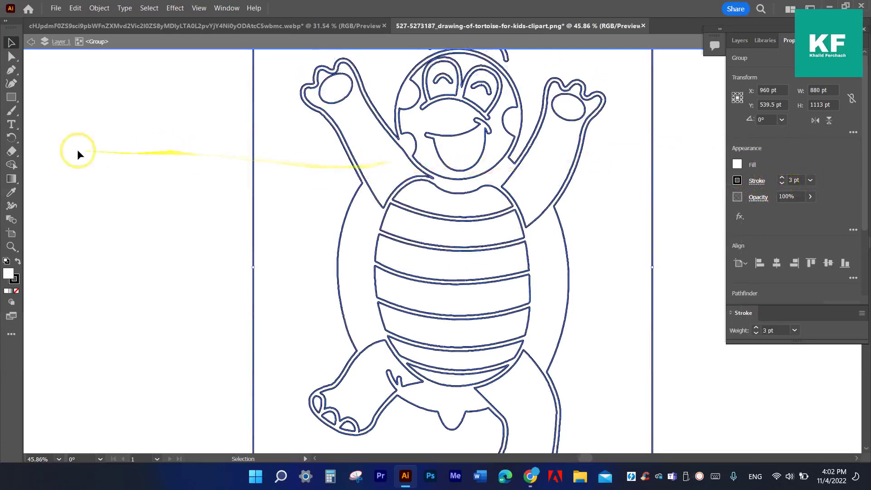
pyautogui.click(12, 56)
pyautogui.click(190, 119)
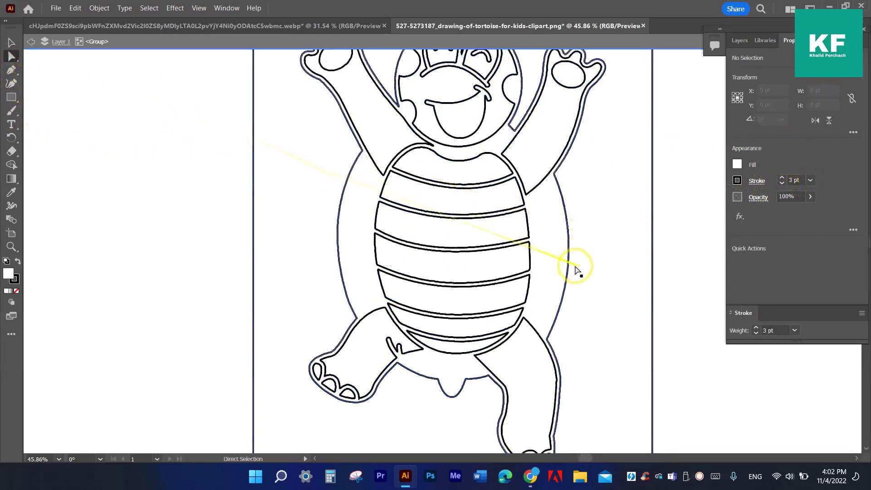
pyautogui.scroll(2, 548, 262)
pyautogui.scroll(-1, 546, 267)
pyautogui.scroll(-3, 546, 272)
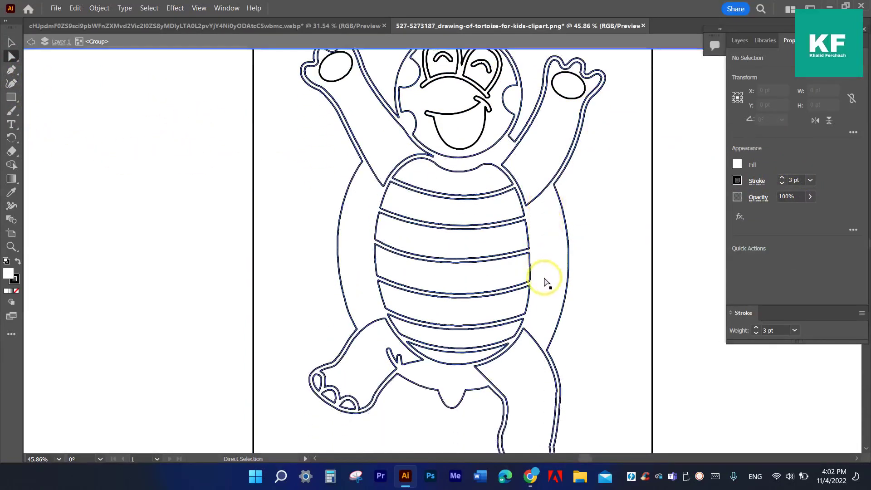
pyautogui.scroll(-1, 546, 280)
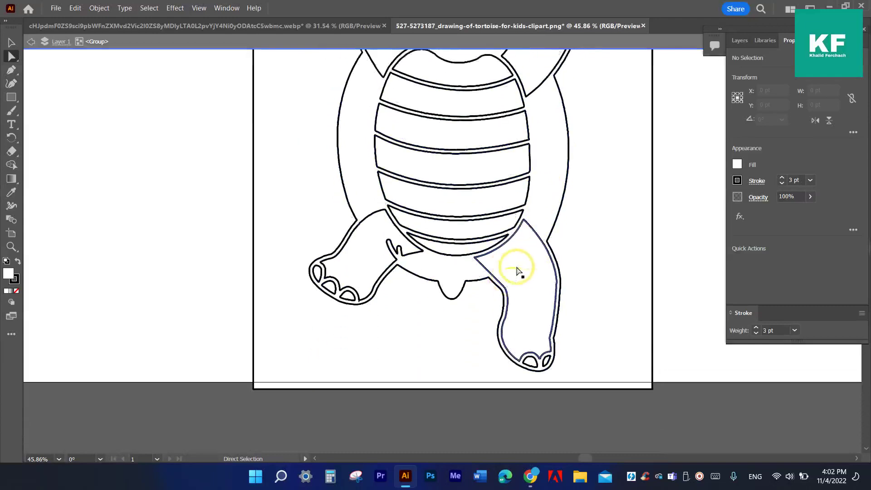
pyautogui.scroll(2, 572, 307)
pyautogui.scroll(1, 535, 282)
pyautogui.scroll(-1, 467, 254)
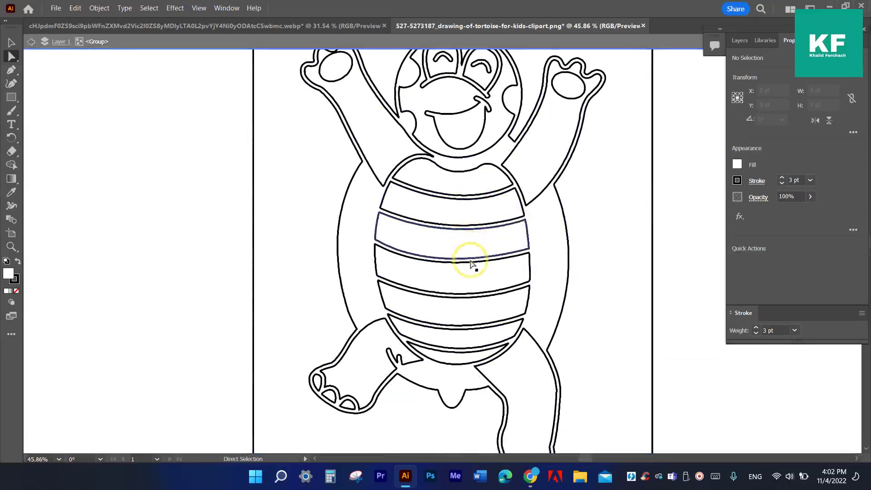
# Step: Save the tortoise as SVG (*.SVG) in Downloads, replacing the existing file with default SVG options
pyautogui.click(56, 8)
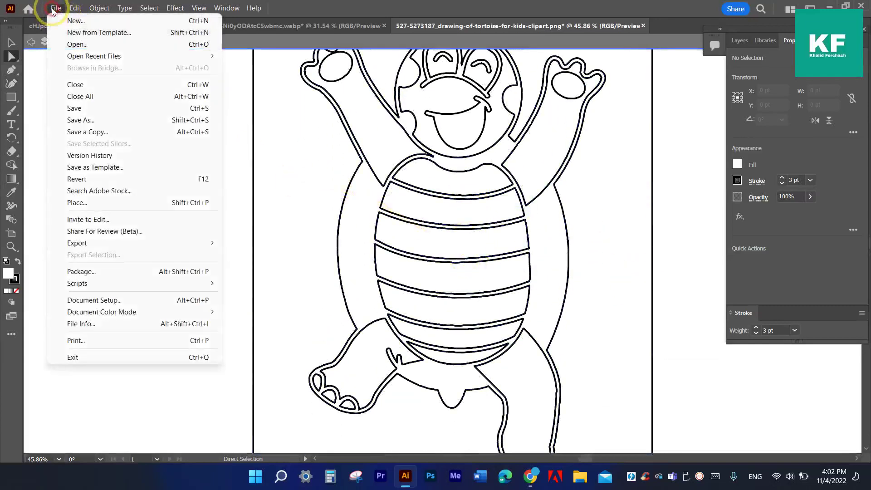
pyautogui.click(130, 120)
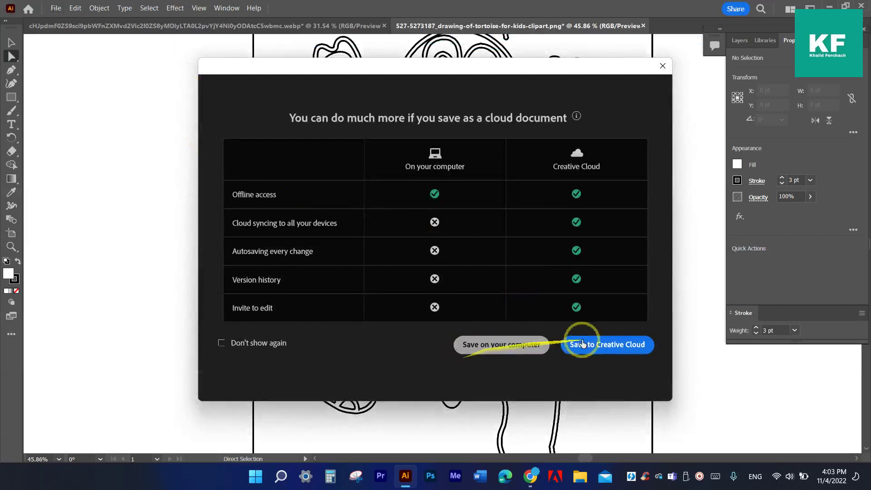
pyautogui.click(504, 356)
pyautogui.click(105, 226)
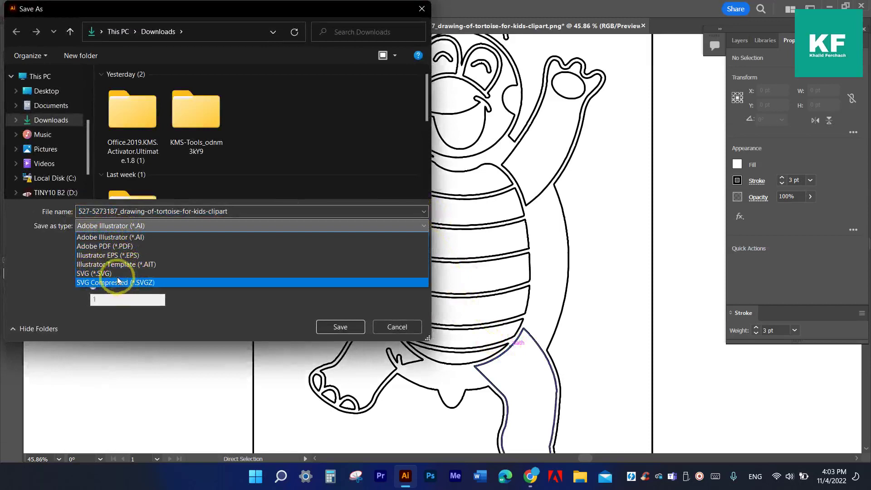
pyautogui.click(134, 272)
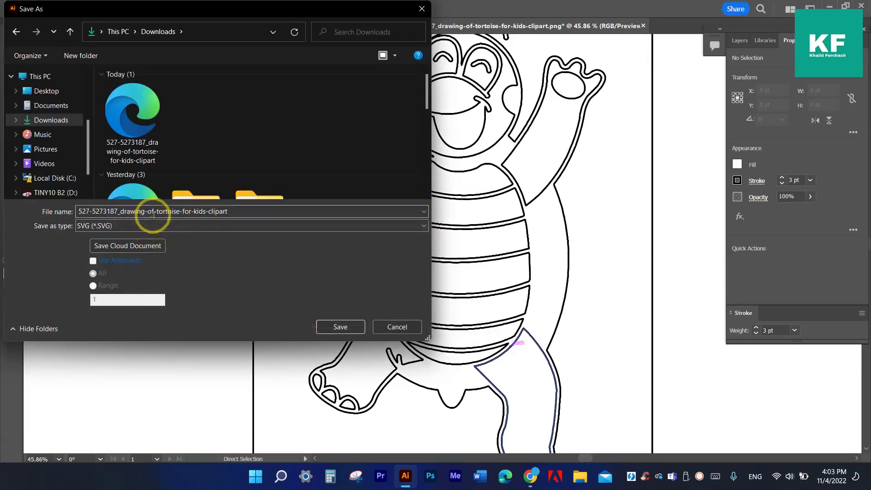
pyautogui.click(349, 328)
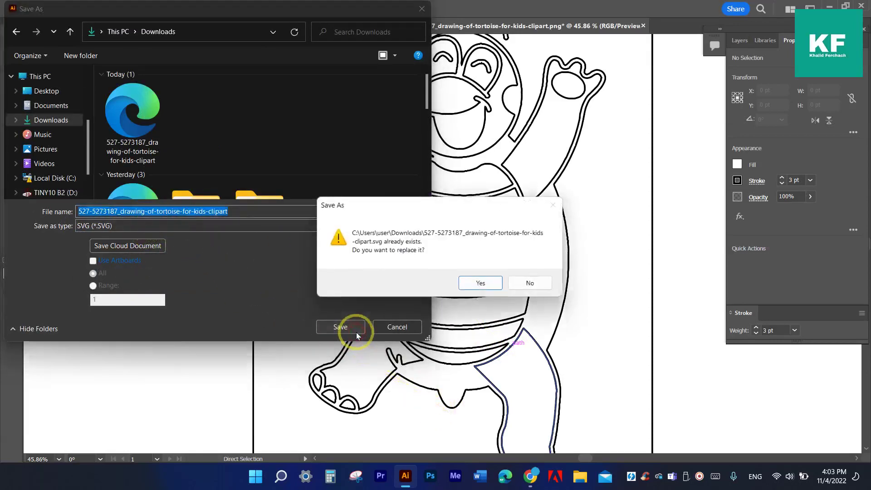
pyautogui.click(496, 284)
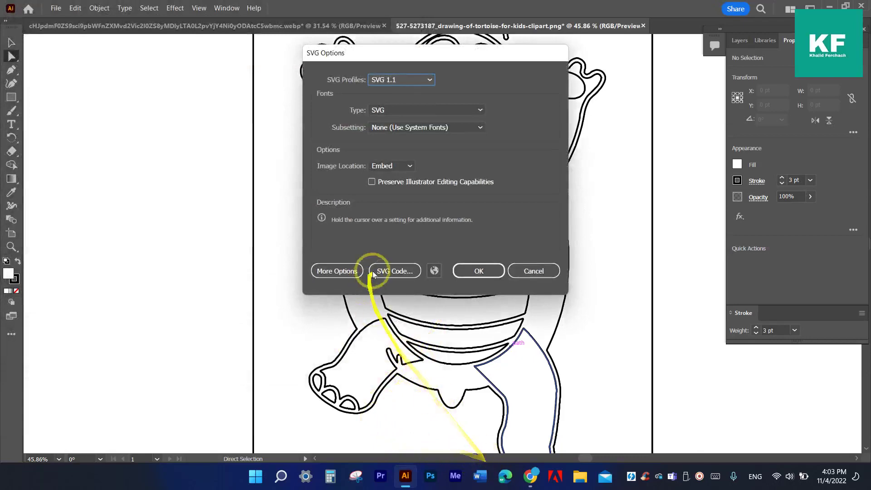
pyautogui.click(479, 271)
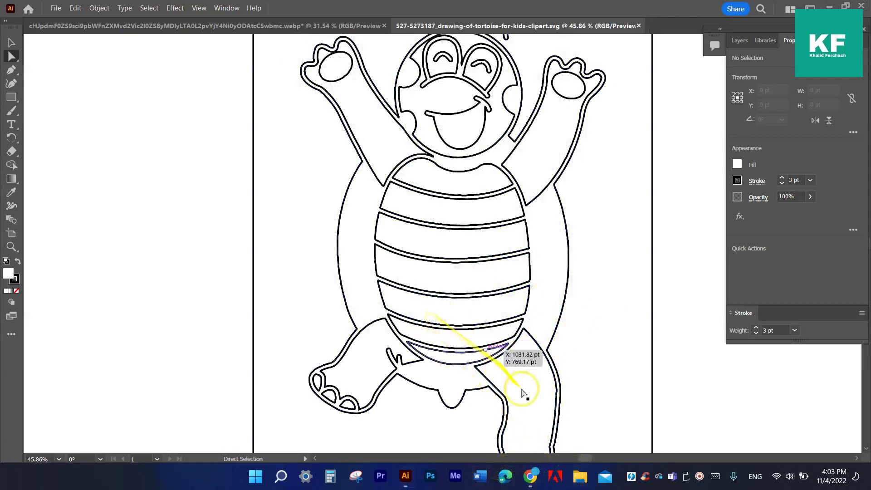
pyautogui.click(580, 477)
# Step: Open the saved tortoise SVG from the Downloads folder
pyautogui.click(109, 191)
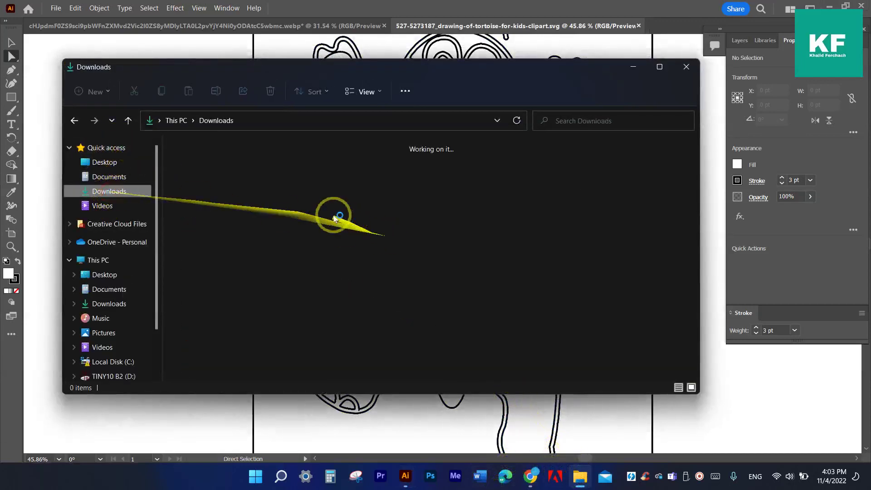
pyautogui.doubleClick(202, 192)
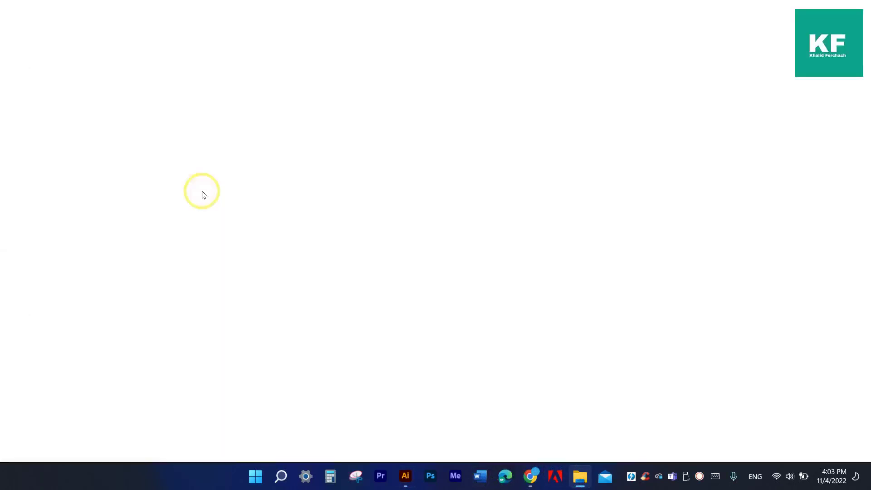